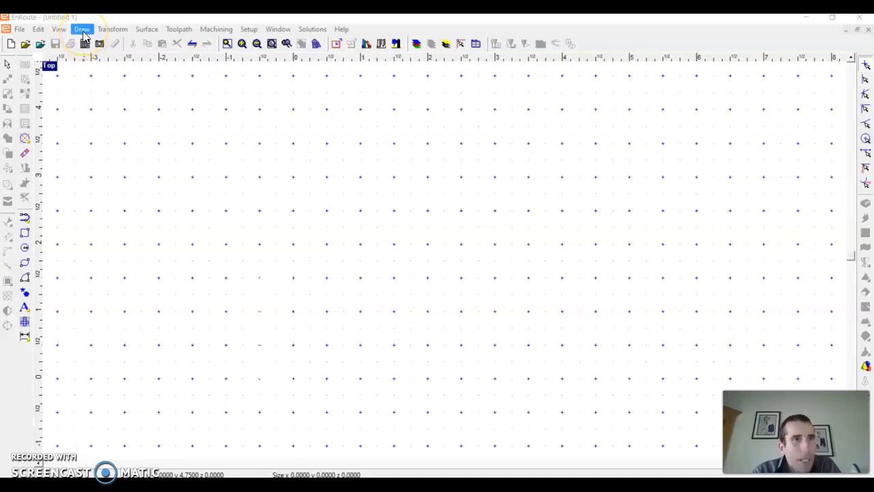
Draw a horizontal line from about (-1.5, 1.5) to (2, 1.5) and a vertical line from there up to (2, 4).
click(82, 32)
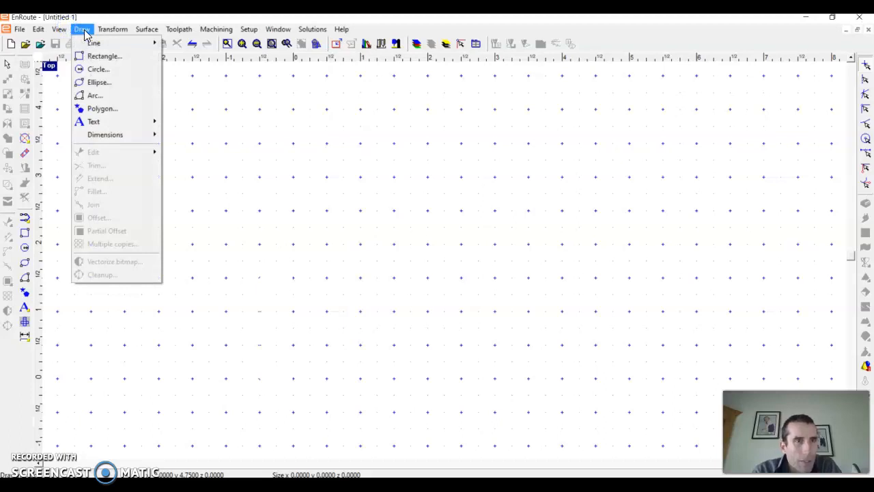
mouse_move(95, 43)
click(179, 44)
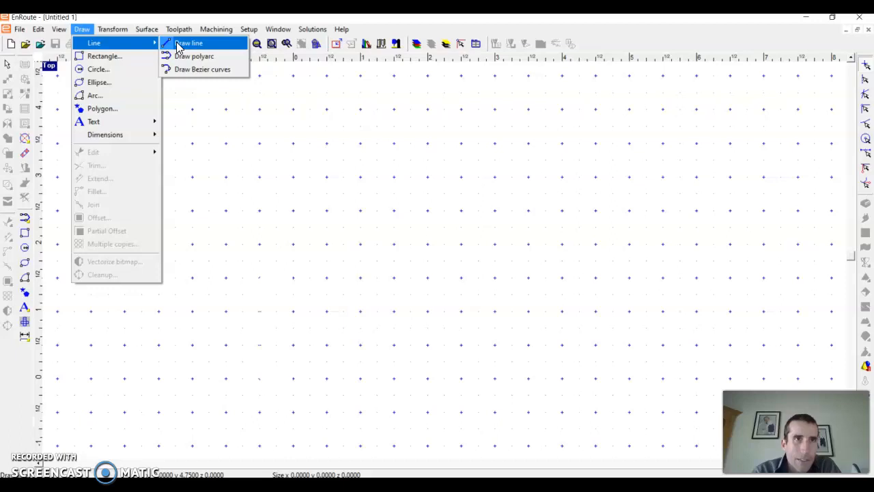
click(179, 44)
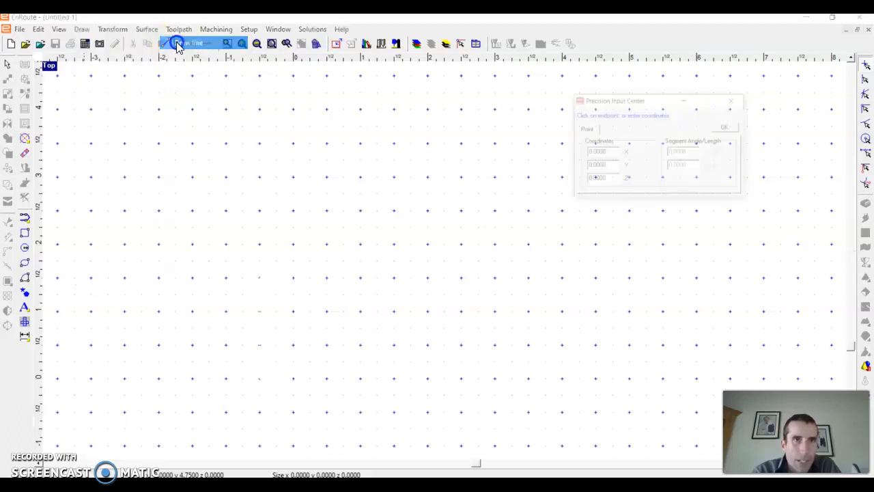
click(194, 277)
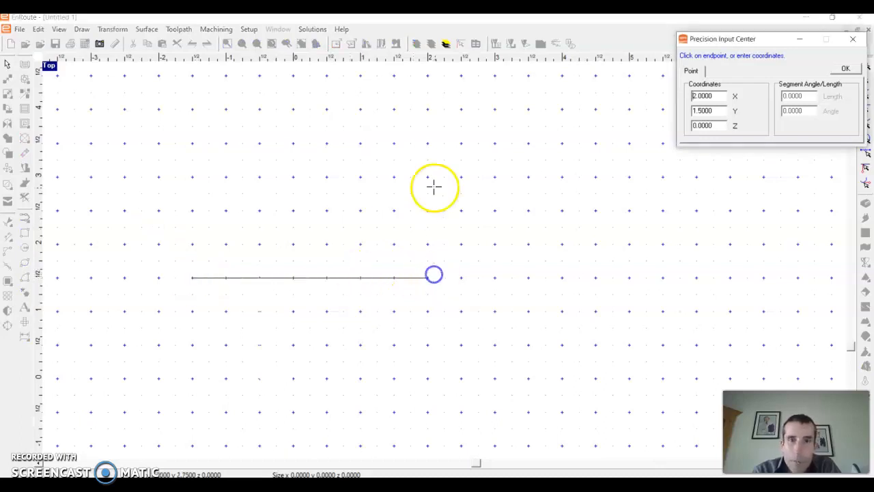
click(428, 278)
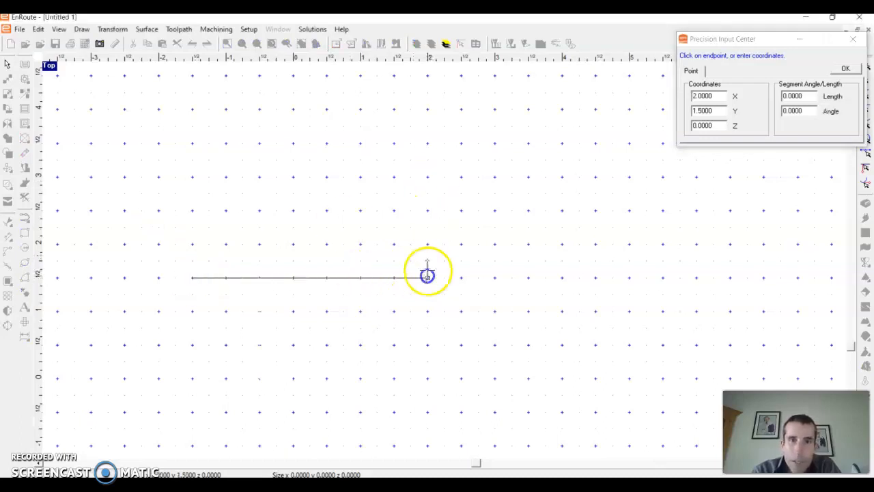
click(429, 110)
right_click(458, 115)
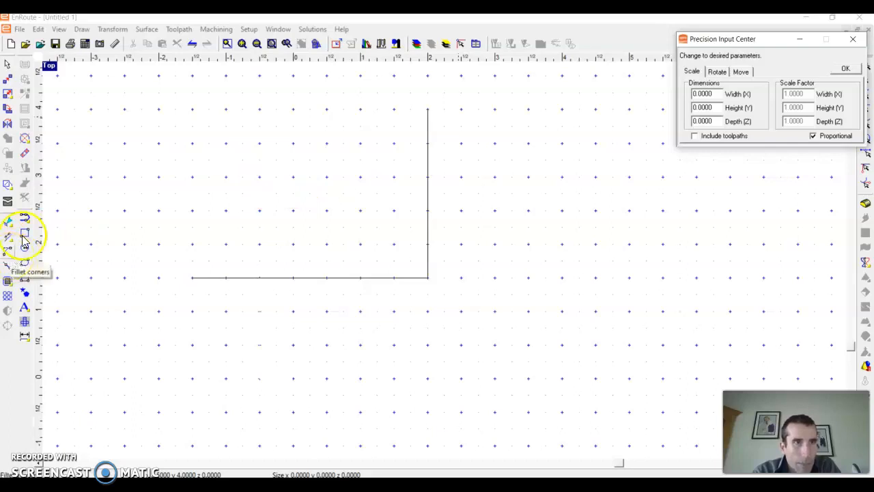
Fillet the corner where the horizontal and vertical lines meet with a radius of 1.0, and close the fillet settings.
click(116, 30)
mouse_move(82, 30)
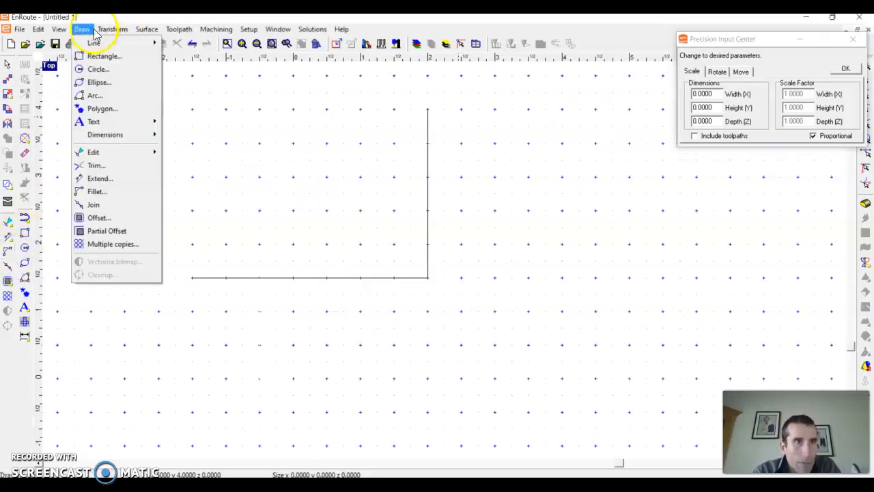
click(82, 197)
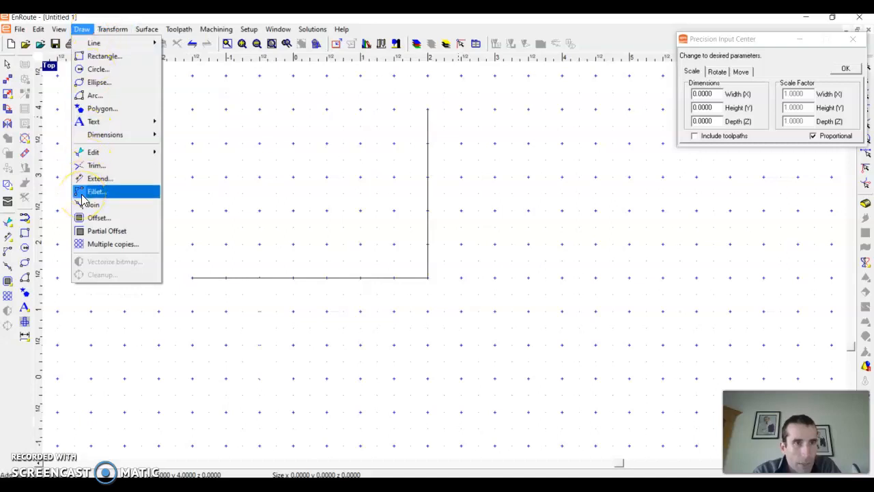
click(271, 198)
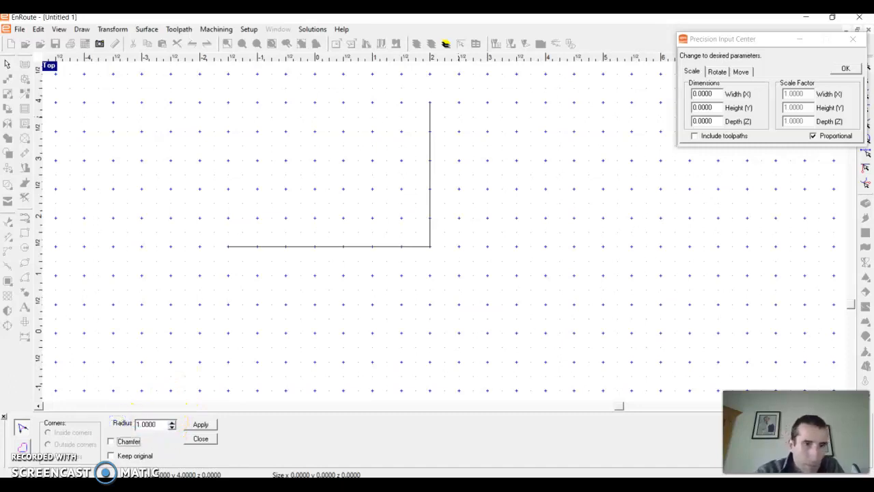
click(429, 150)
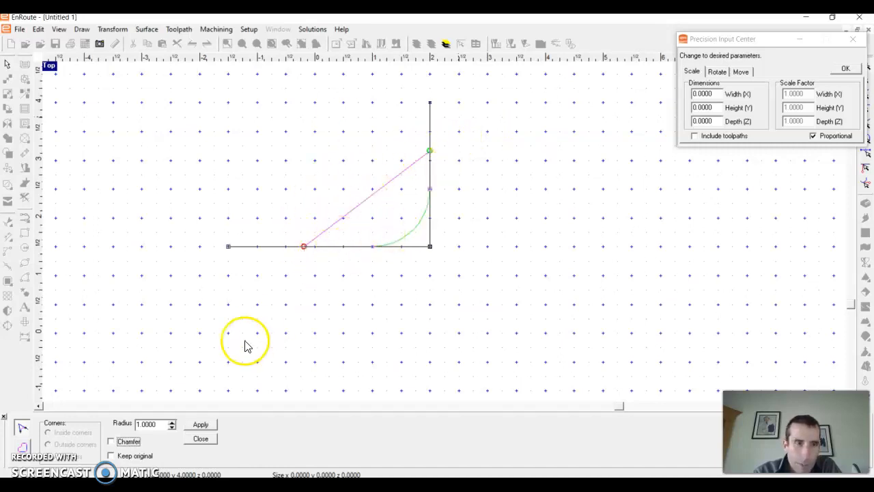
click(208, 424)
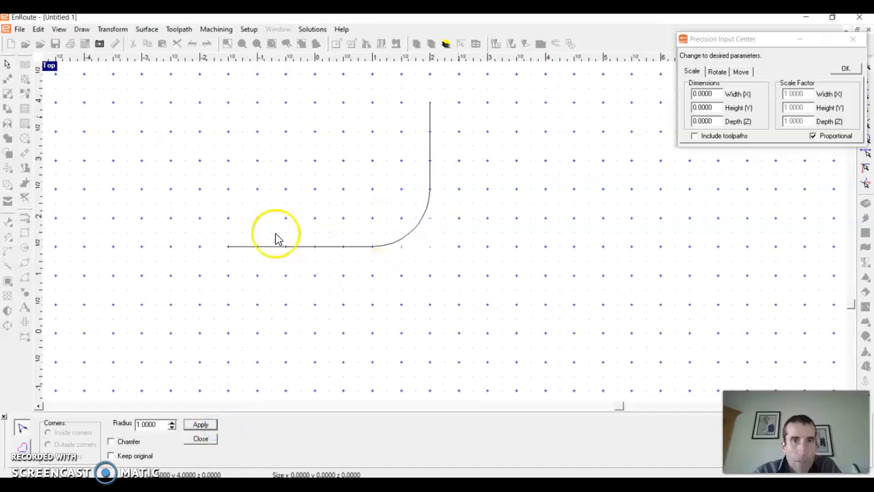
click(200, 439)
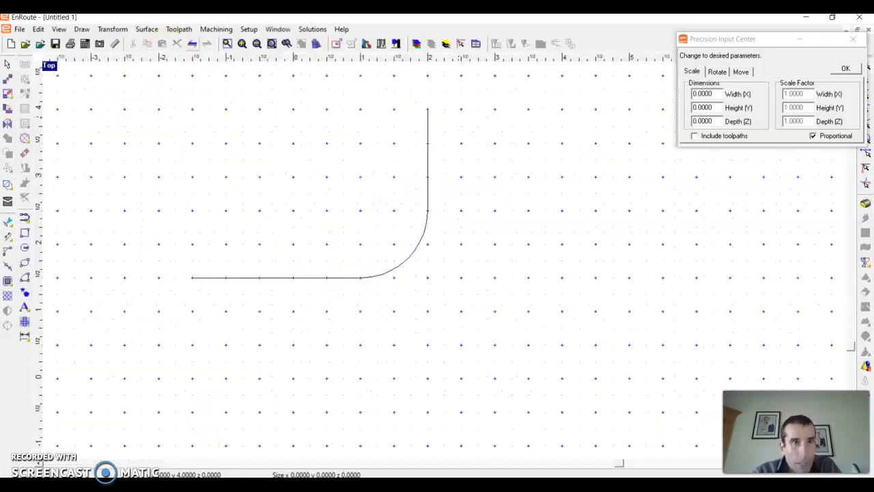
Undo the fillet on the corner between the two lines.
click(192, 43)
click(192, 45)
click(364, 229)
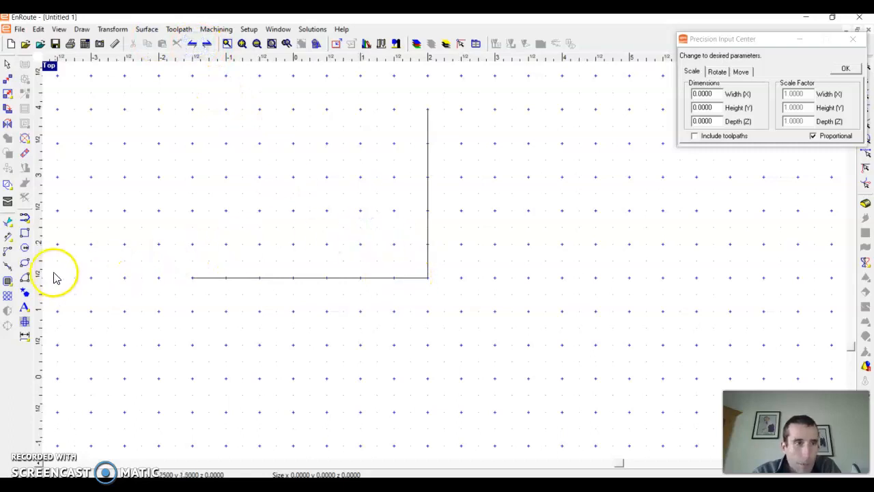
Try a 1.0 chamfer on the corner between the two lines, and undo it.
click(9, 258)
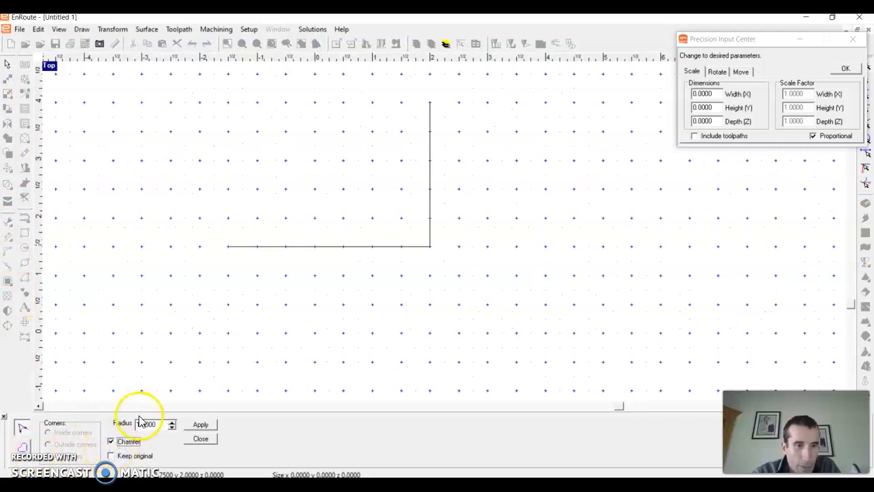
click(430, 121)
click(297, 246)
click(201, 425)
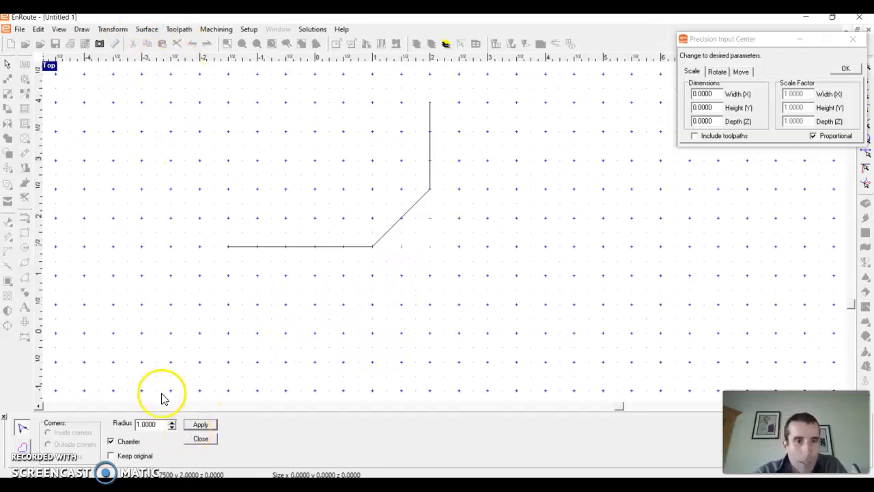
click(208, 438)
click(193, 44)
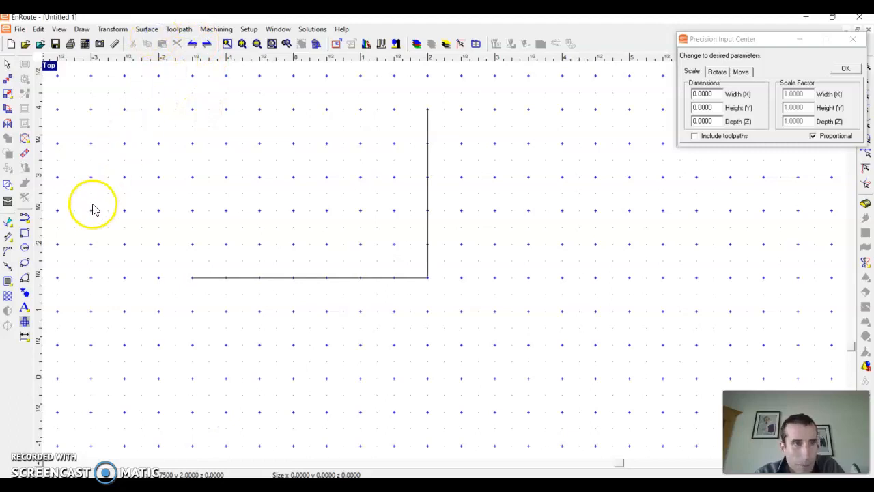
Round the corner between the two lines with a 1.0 radius fillet, with the Chamfer option off.
click(12, 256)
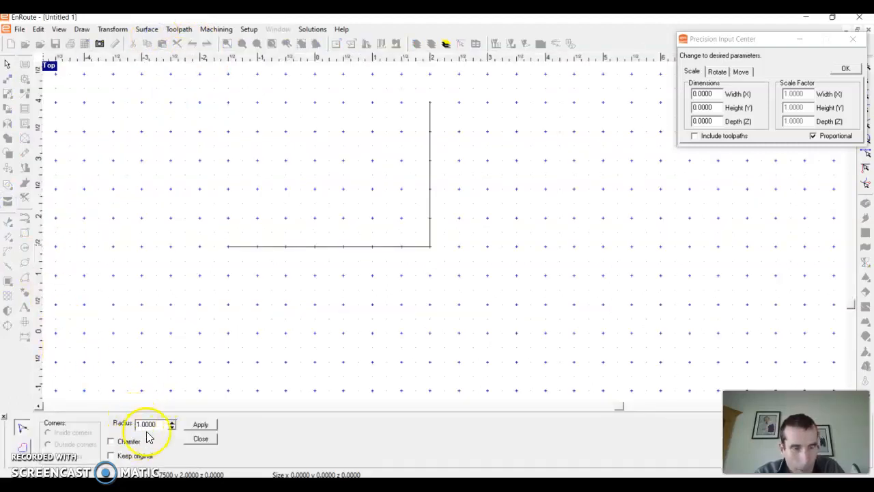
click(431, 235)
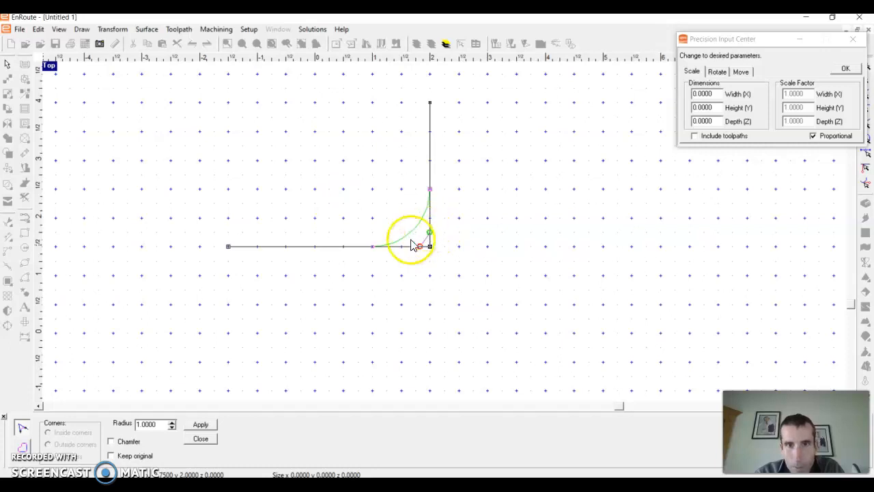
click(201, 427)
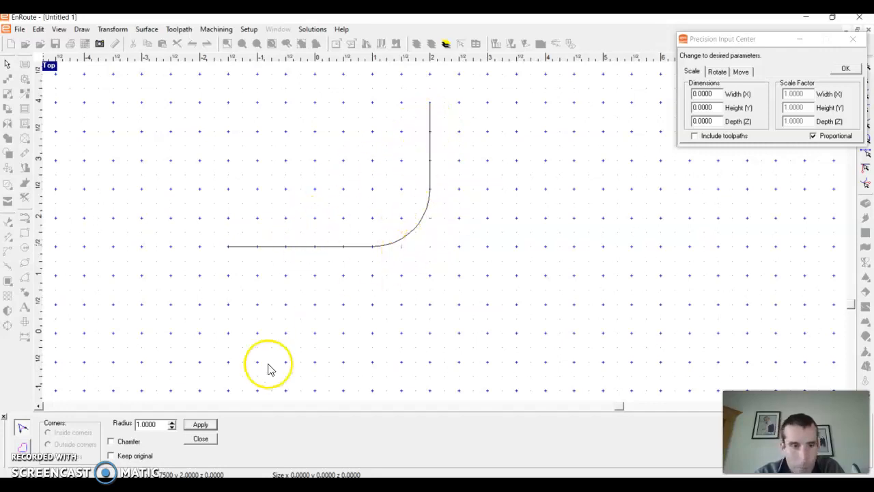
click(204, 440)
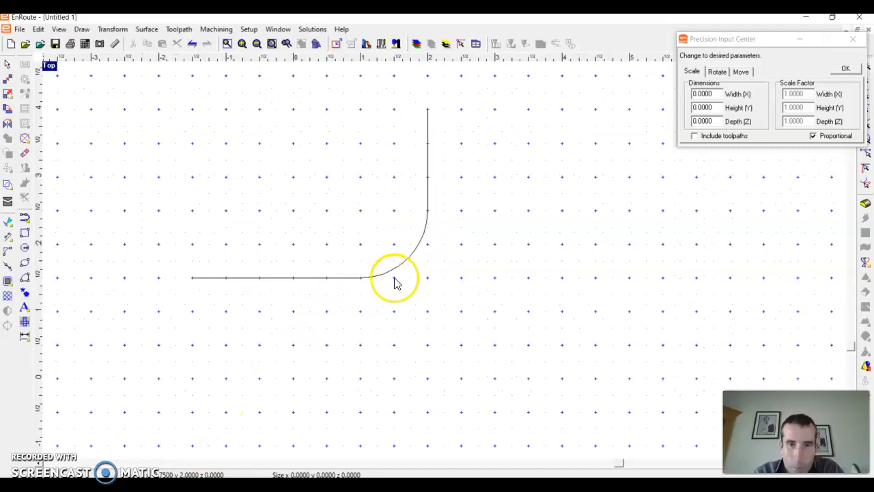
Draw a square-cornered rectangle around the filleted line, from about (-2.5, -0.25) to (3.25, 3).
scroll(432, 236, down, 2)
scroll(432, 241, up, 1)
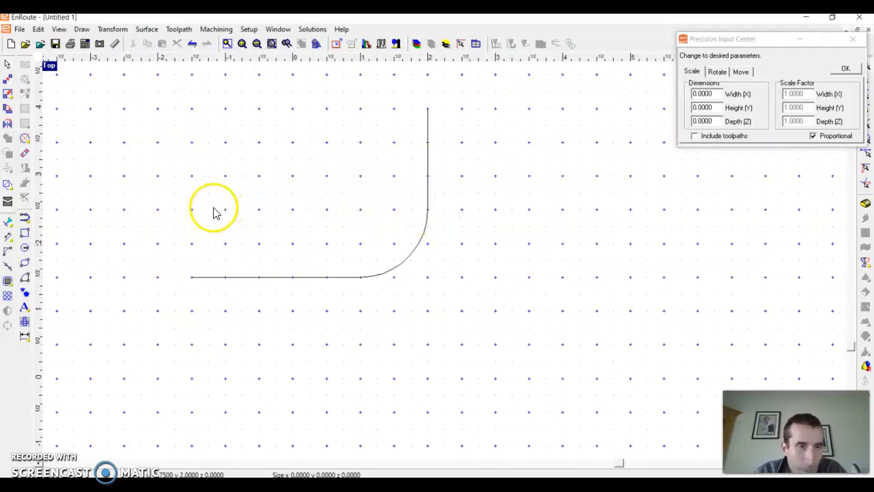
click(26, 233)
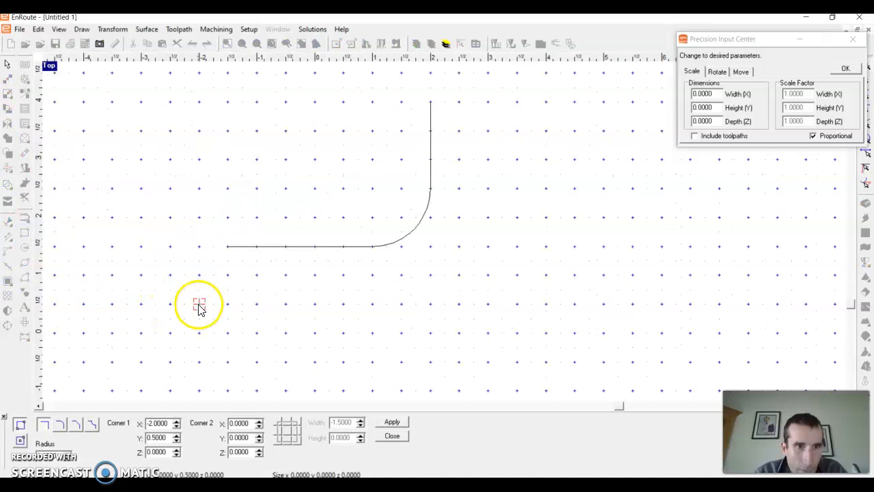
drag(162, 342, 155, 405)
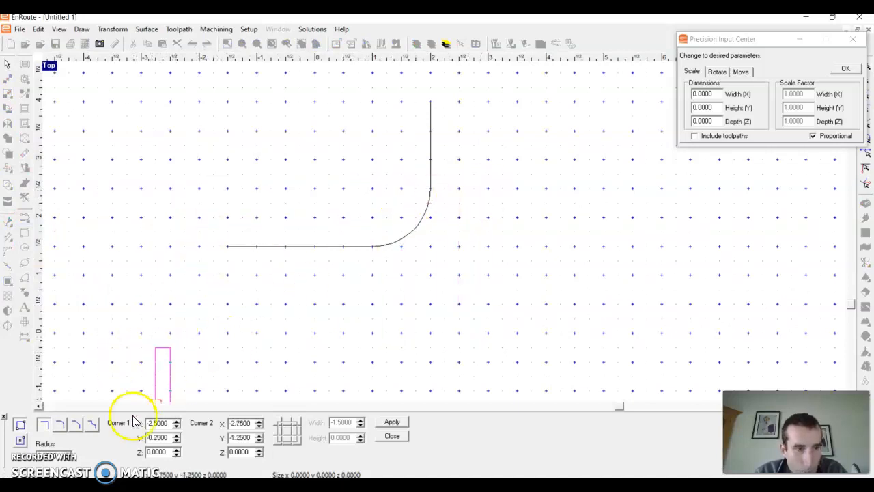
click(60, 424)
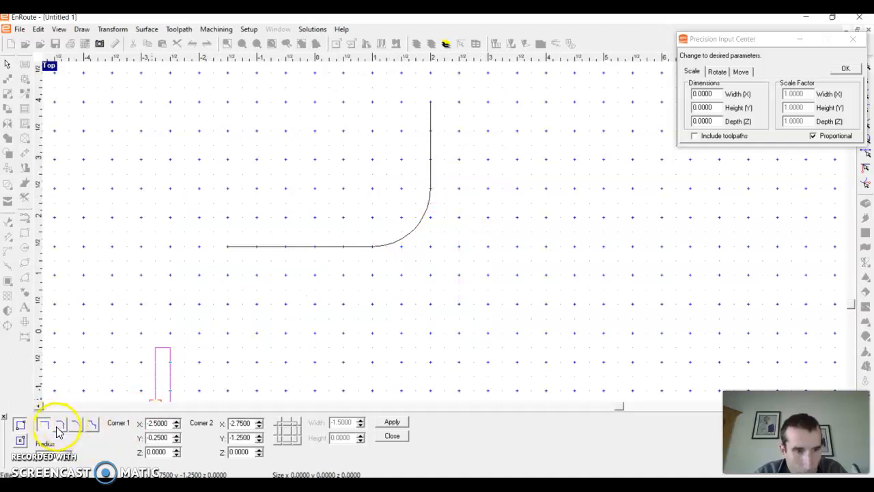
drag(155, 403, 501, 164)
right_click(344, 151)
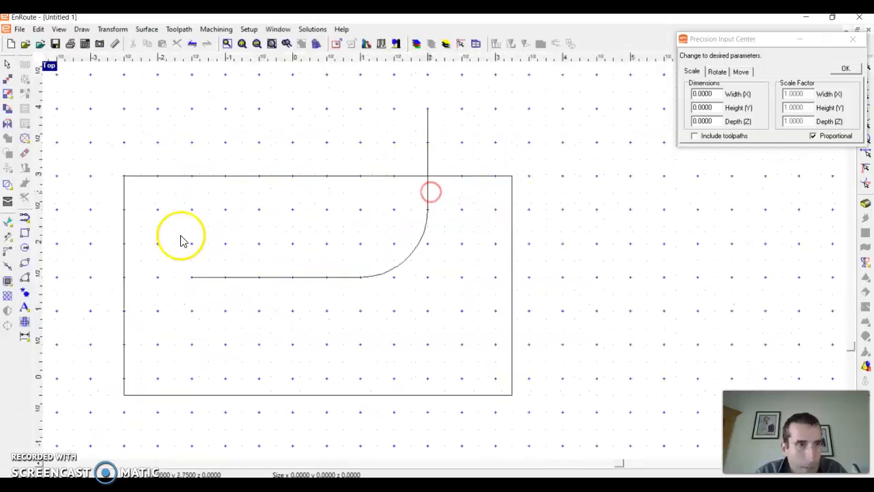
Fillet all four corners of the rectangle at once using the contour mode with a radius of 1.0.
click(11, 258)
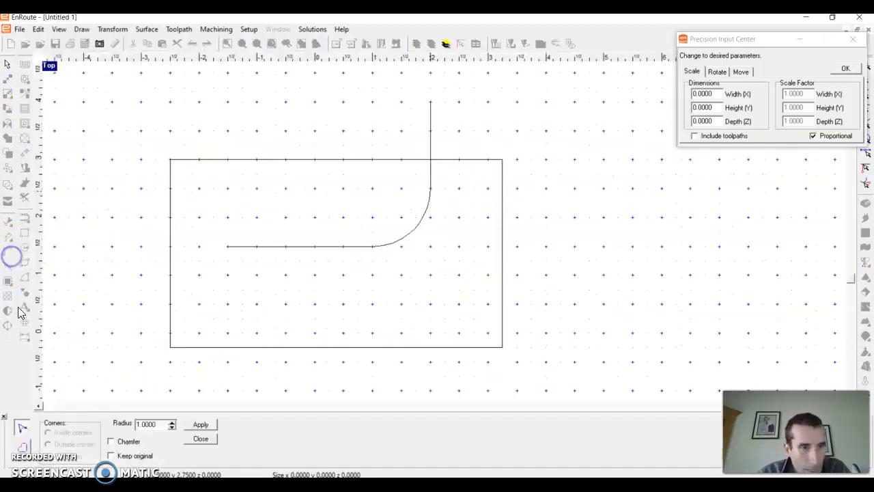
click(24, 449)
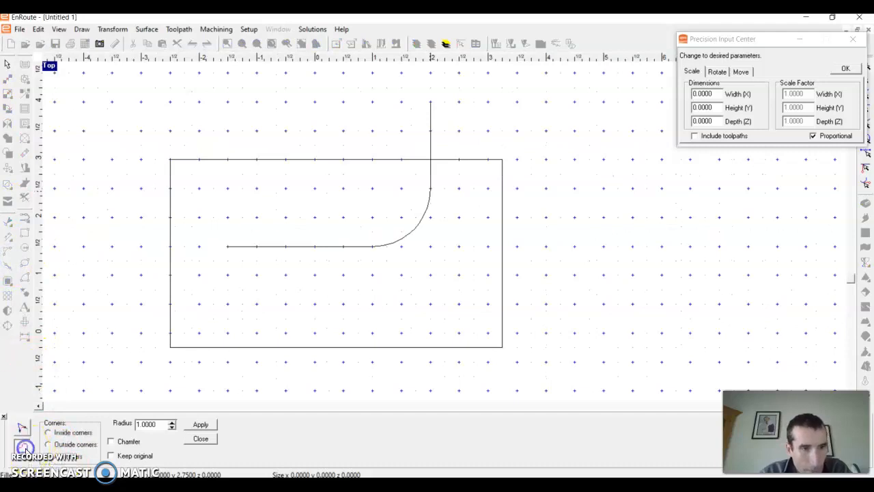
click(254, 161)
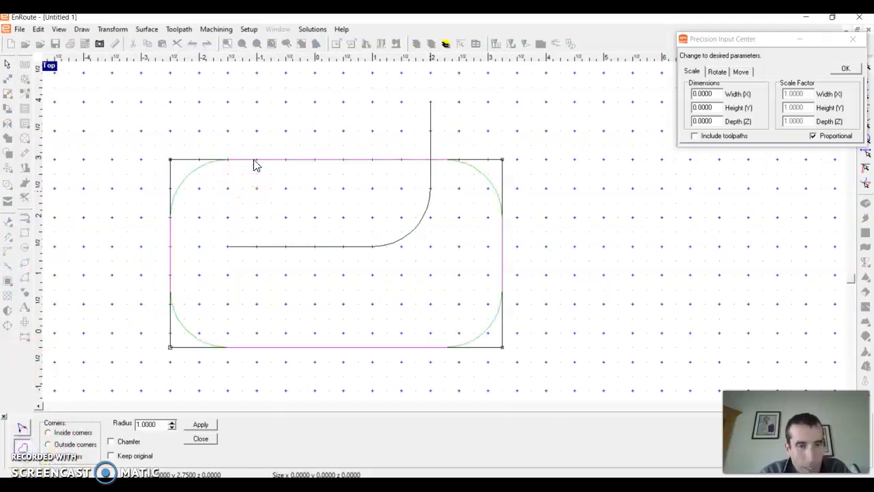
click(218, 308)
click(200, 424)
click(192, 350)
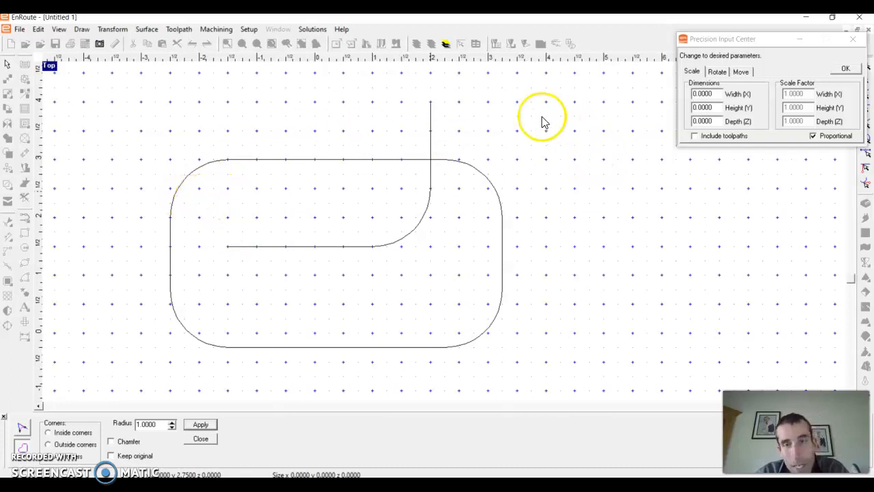
click(453, 164)
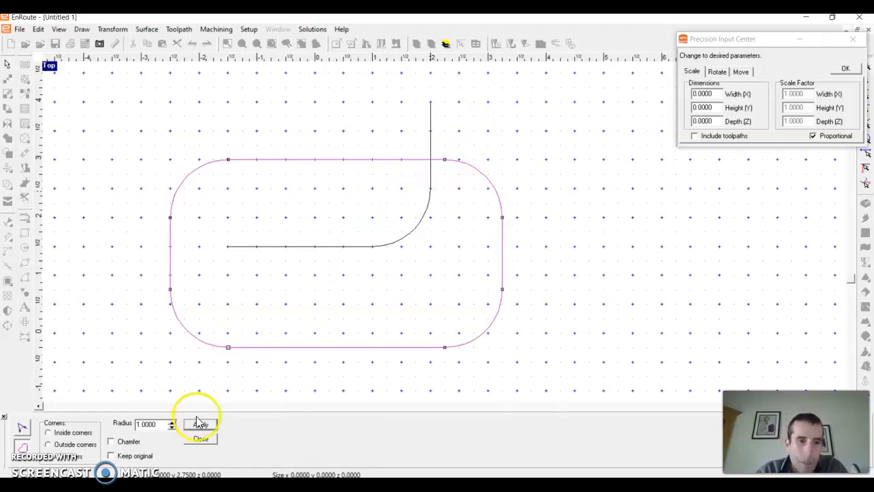
click(200, 439)
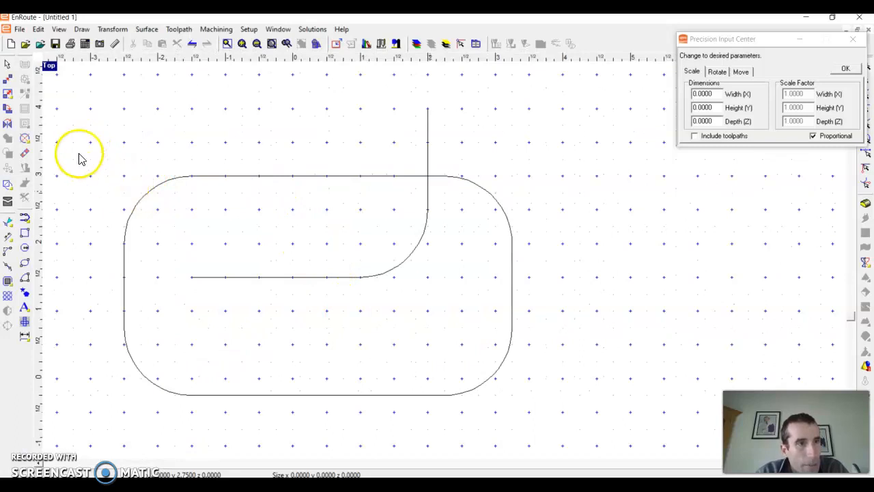
Start Arial Bold text on the outside of the rounded rectangle's outline at its upper-left corner, with a letter height of 1.1.
click(24, 312)
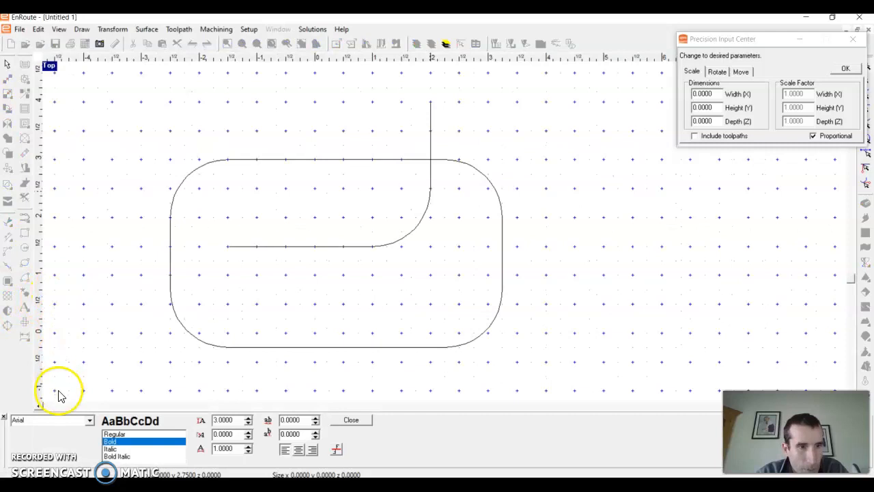
click(89, 420)
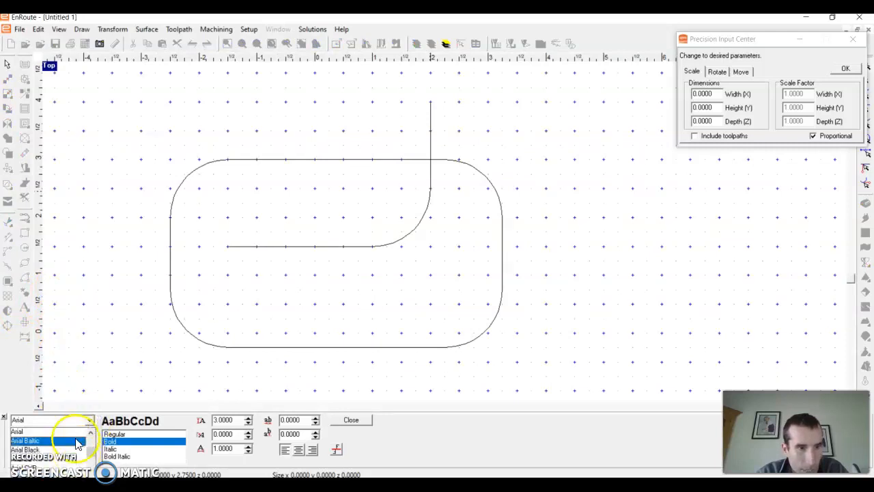
click(89, 420)
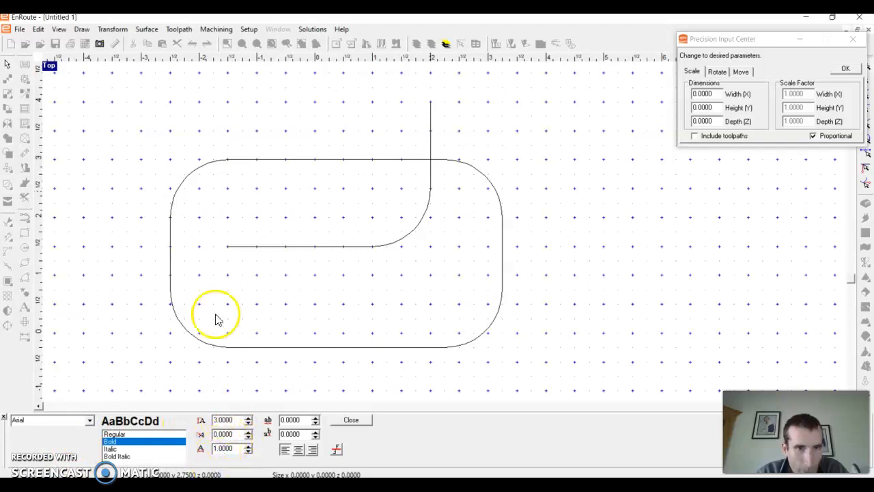
click(231, 161)
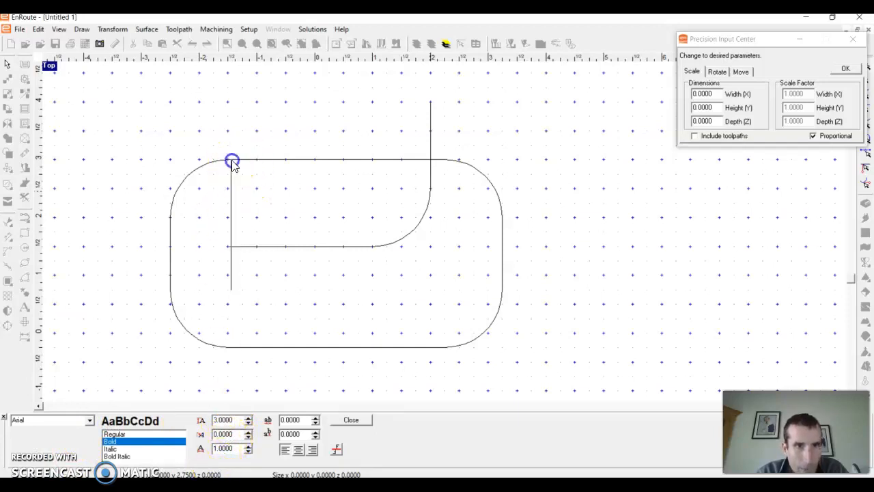
click(213, 161)
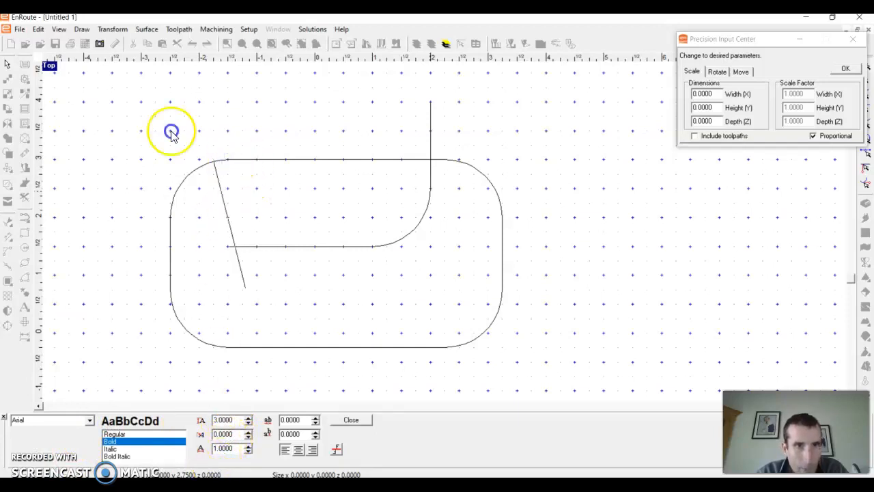
click(190, 180)
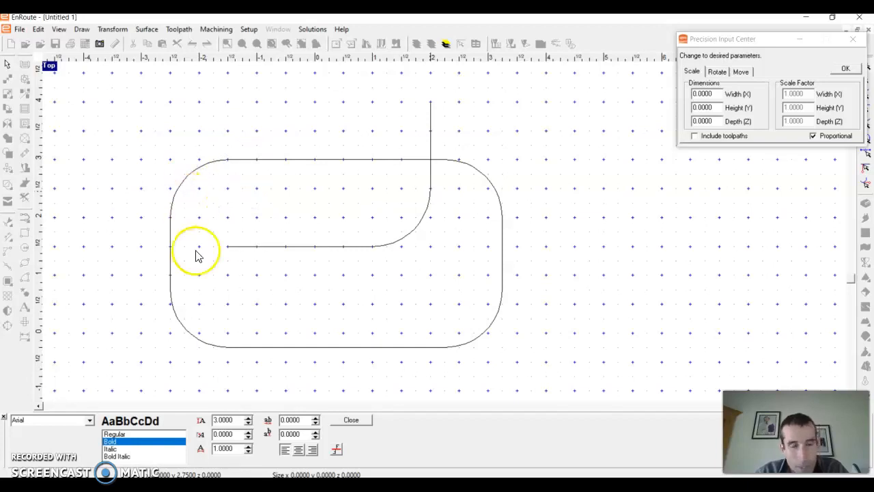
click(335, 451)
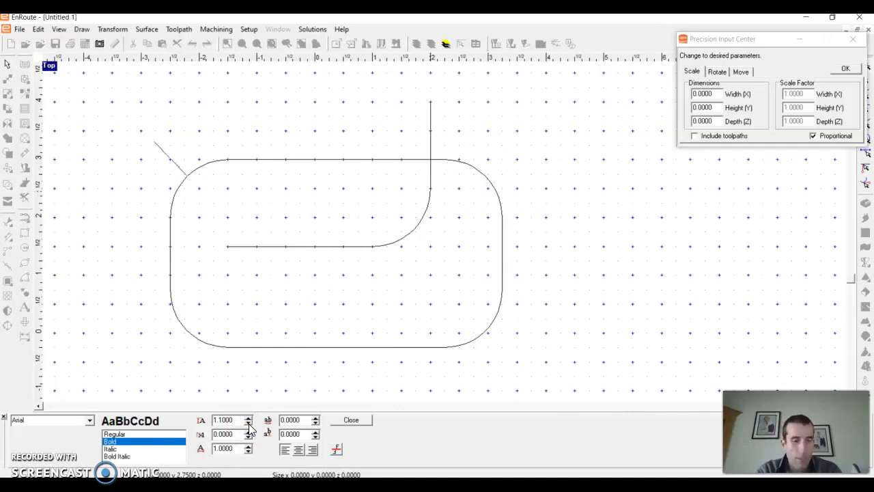
Enter the text "but see how it types on curves" around the rounded rectangle.
text(ee how)
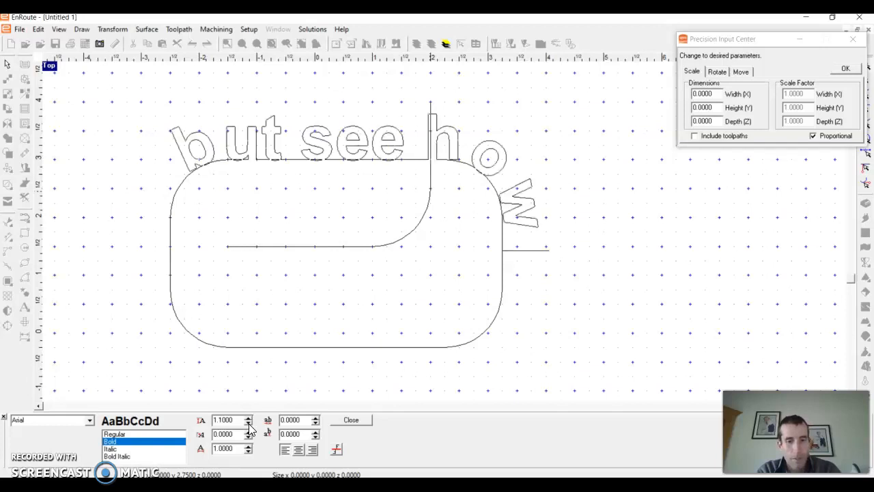
text( it)
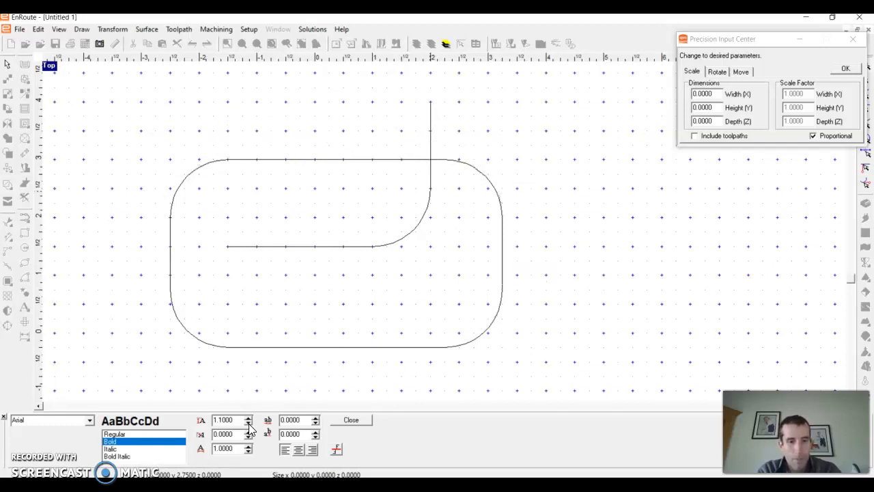
text( types on cur)
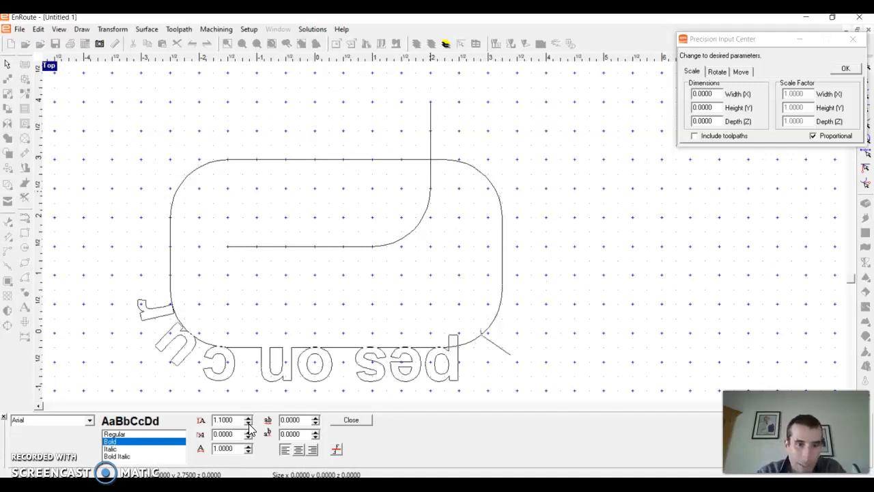
text(ves)
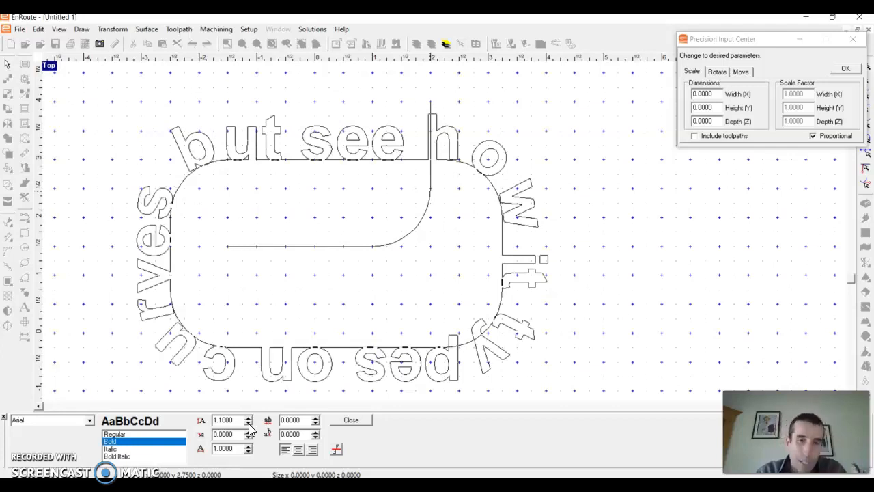
Flip the text to the inside of the rectangle and back to the outside, and finish the text entry.
click(337, 451)
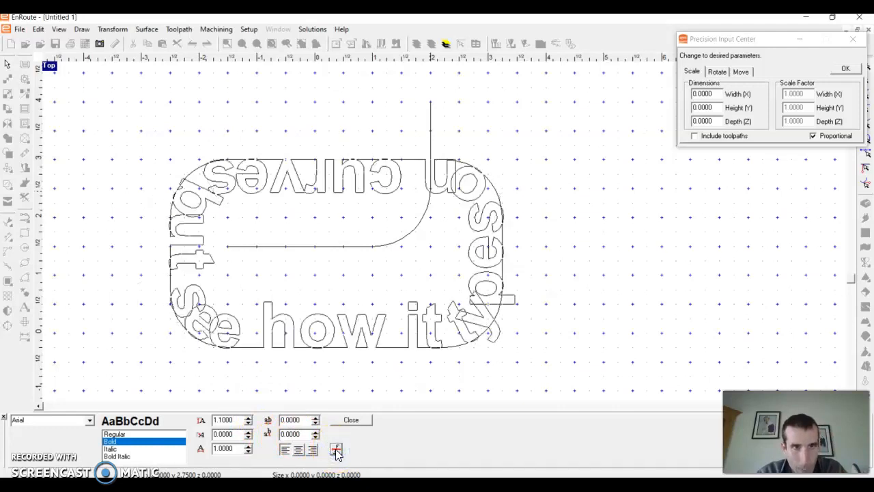
click(336, 451)
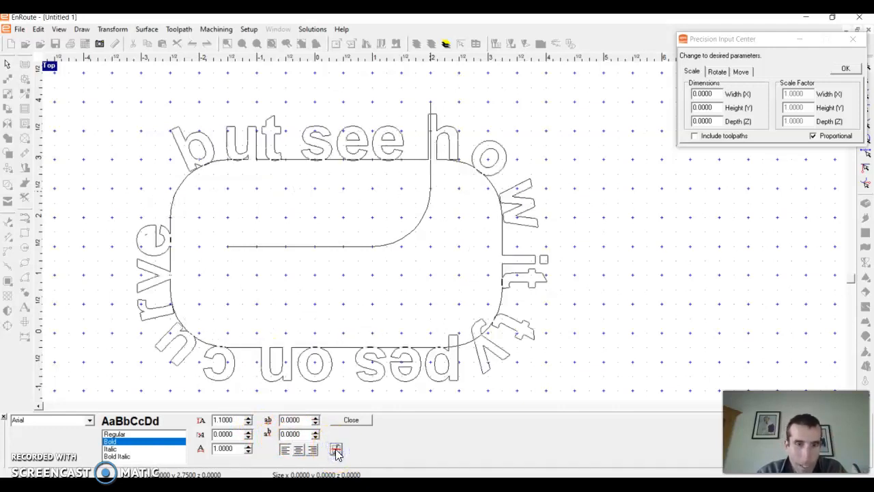
click(351, 423)
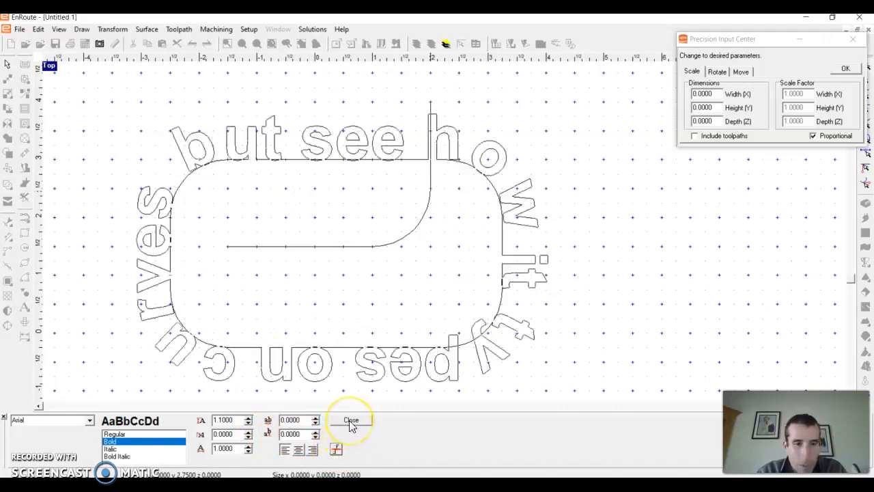
click(349, 421)
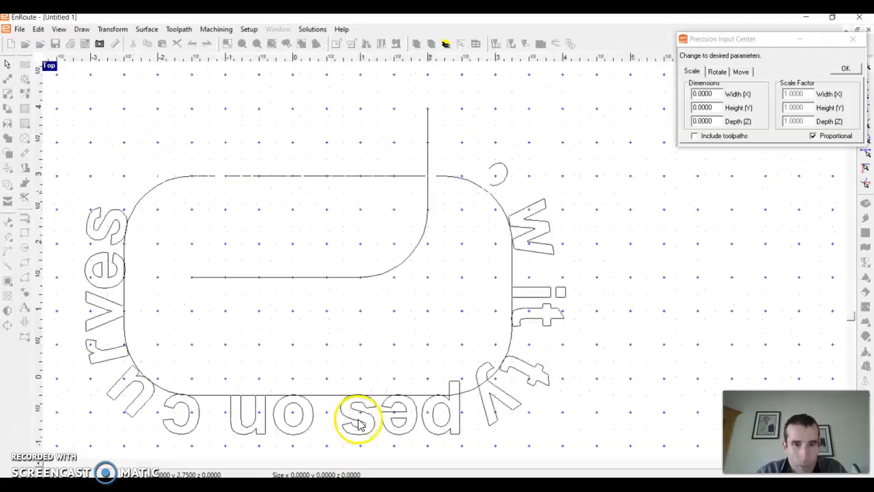
Select the text around the rectangle and convert it to curves.
click(362, 340)
click(453, 415)
click(459, 418)
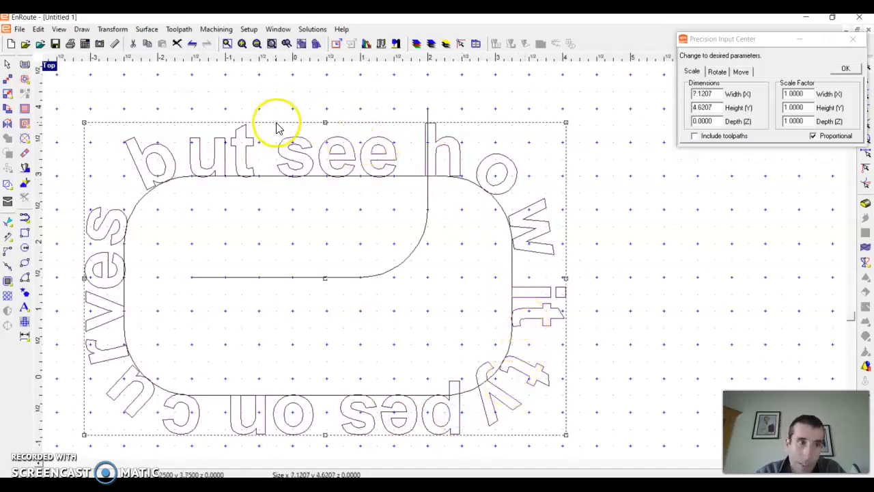
click(81, 29)
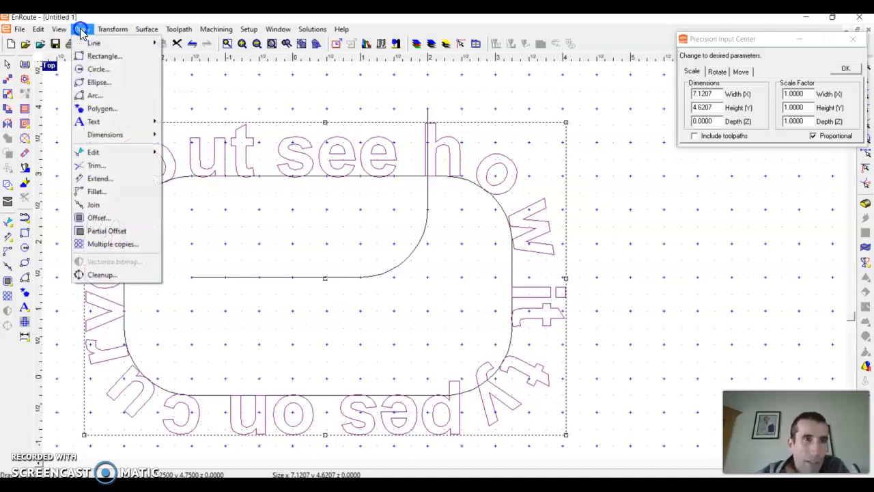
mouse_move(106, 121)
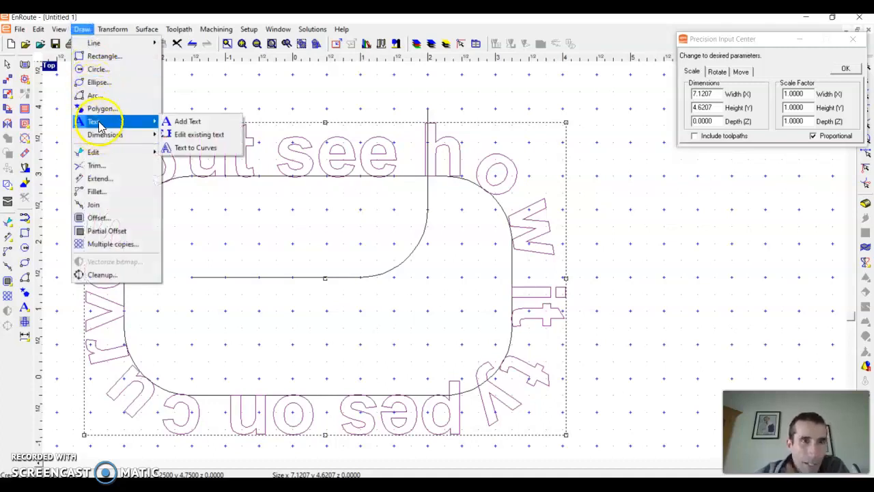
click(183, 150)
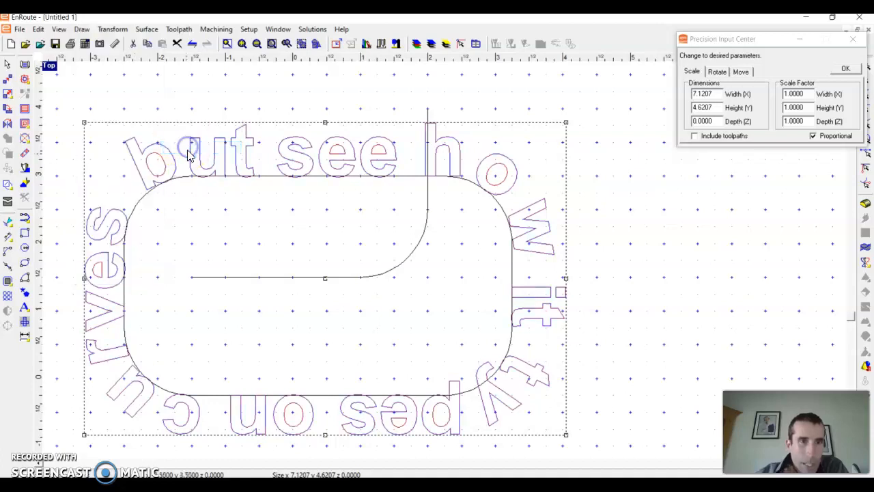
Trim away the outer outline of the letter "b" with the By boundaries method, using all boundaries.
scroll(164, 196, up, 2)
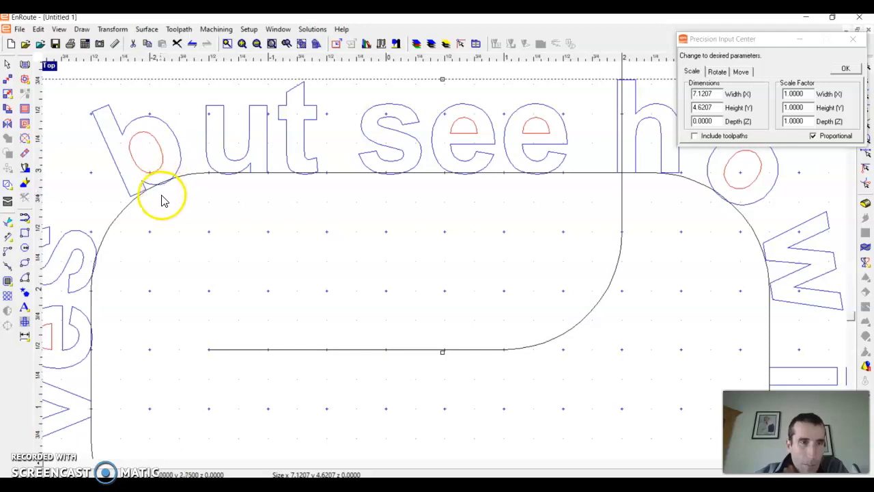
click(9, 239)
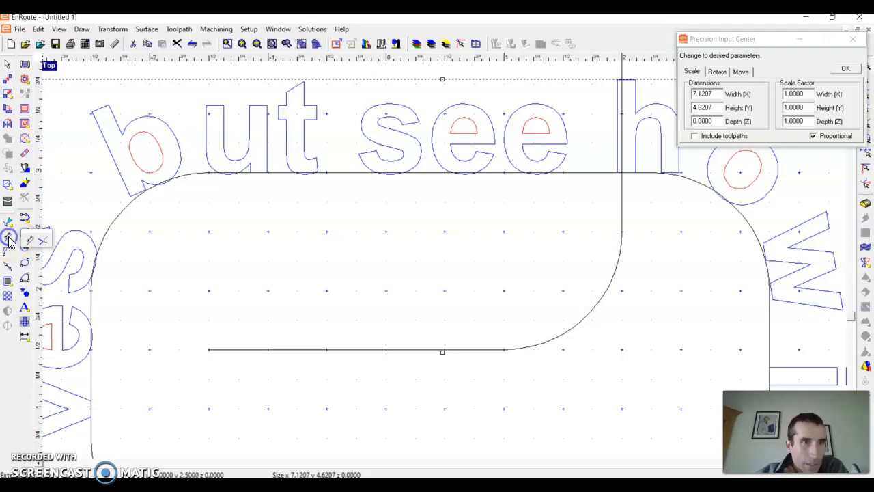
click(43, 242)
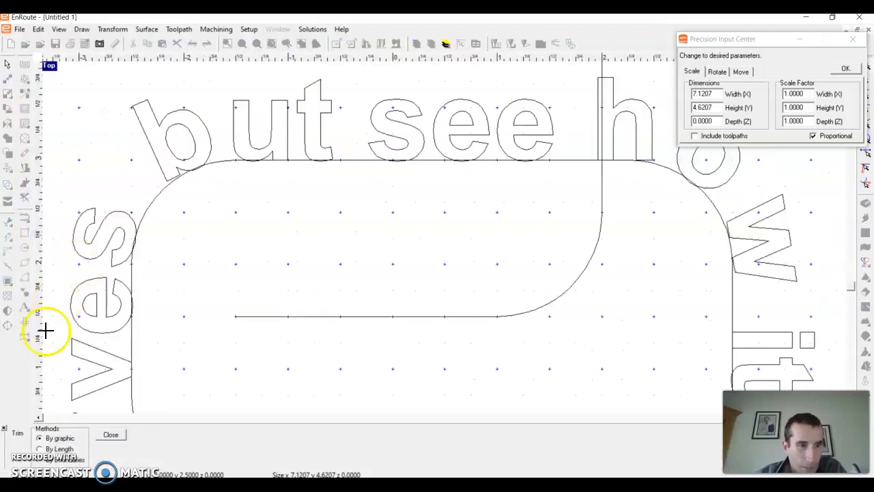
click(57, 459)
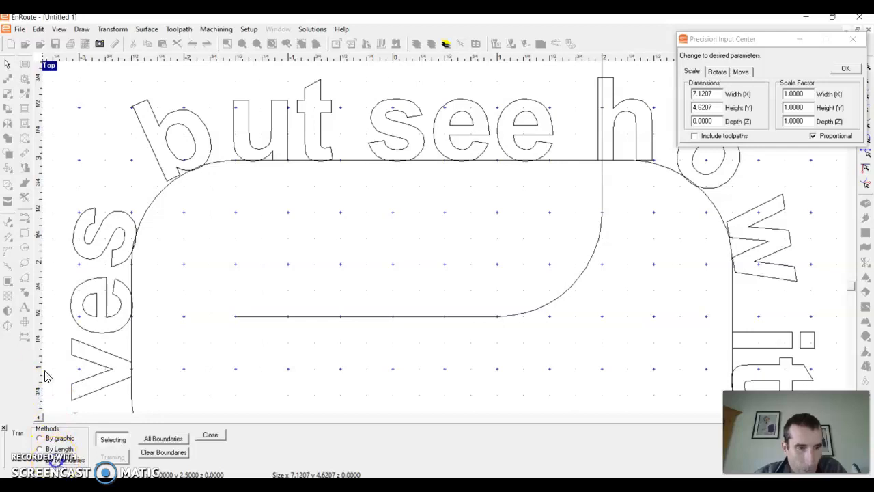
click(164, 439)
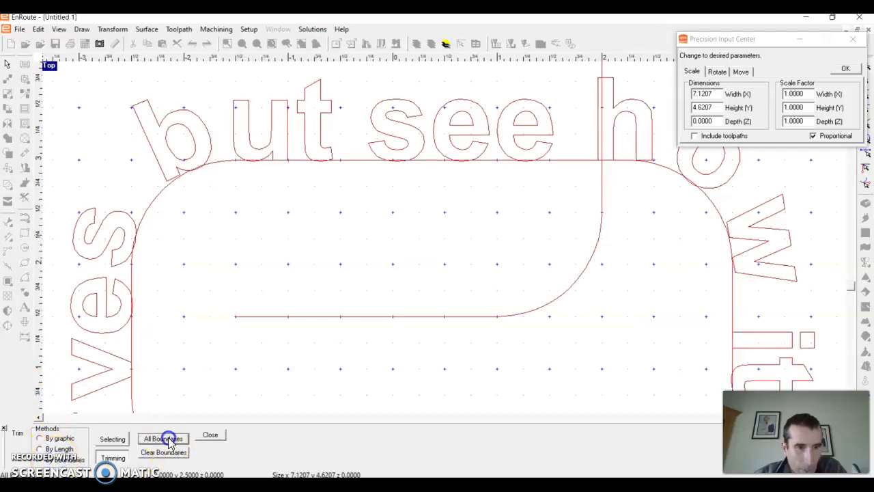
click(203, 170)
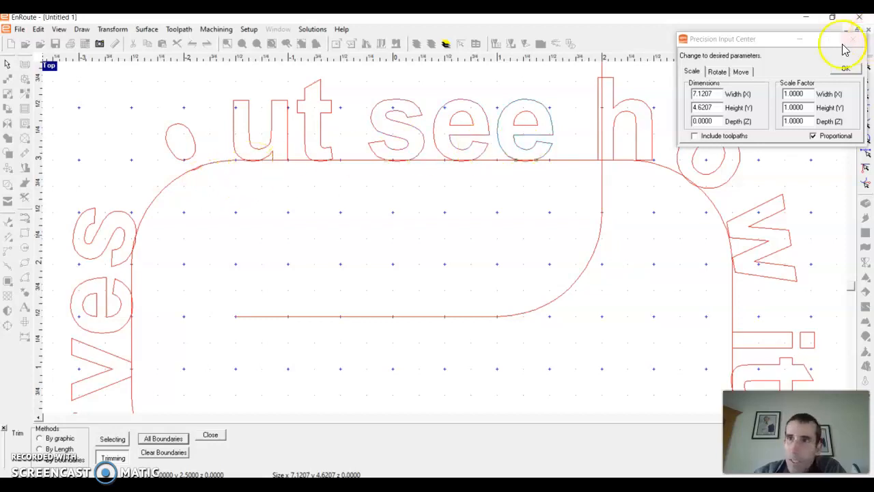
Move the Precision Input Center off the snap tools, and trim the rectangle's top edge beneath the letter "u".
drag(777, 35, 610, 345)
click(864, 65)
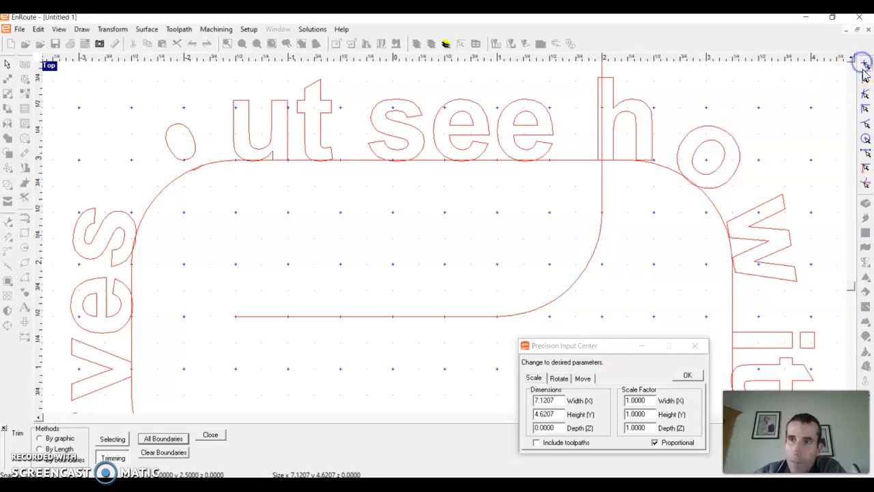
click(254, 160)
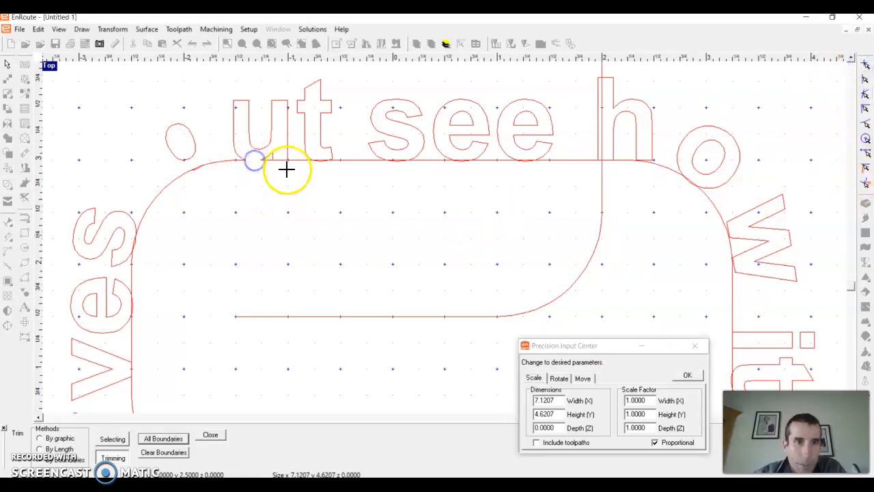
click(284, 160)
right_click(281, 159)
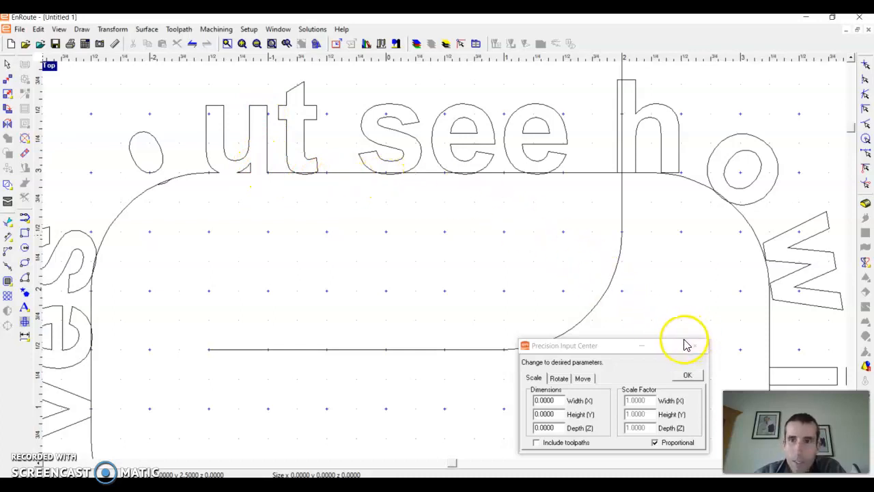
Try starting a line at the midpoint of the horizontal line inside the rectangle using the midpoint snap, and cancel the point.
scroll(661, 258, down, 5)
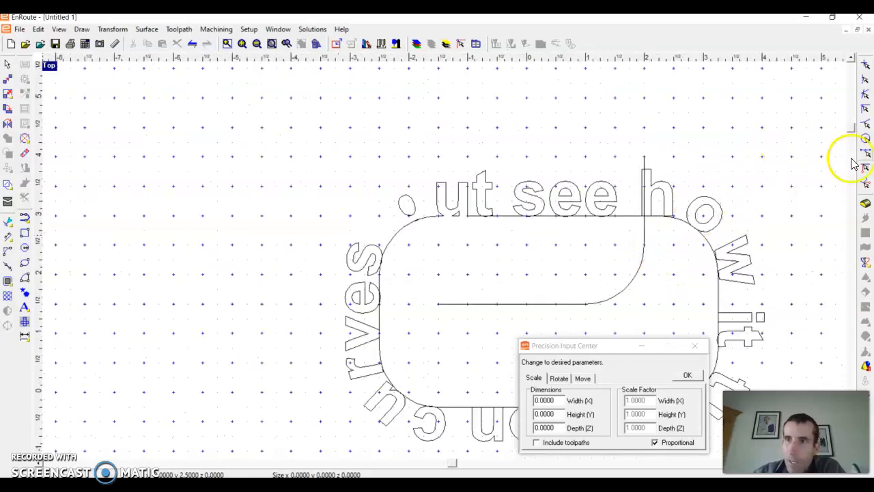
click(82, 28)
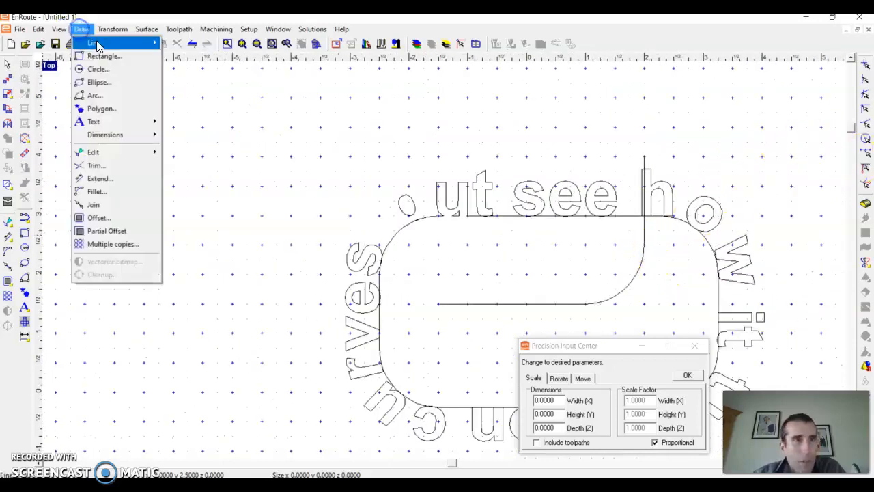
click(136, 37)
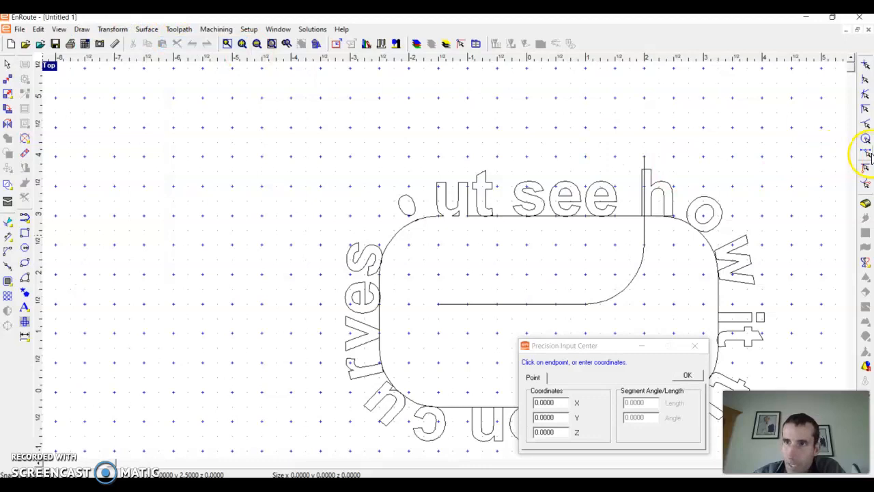
click(549, 231)
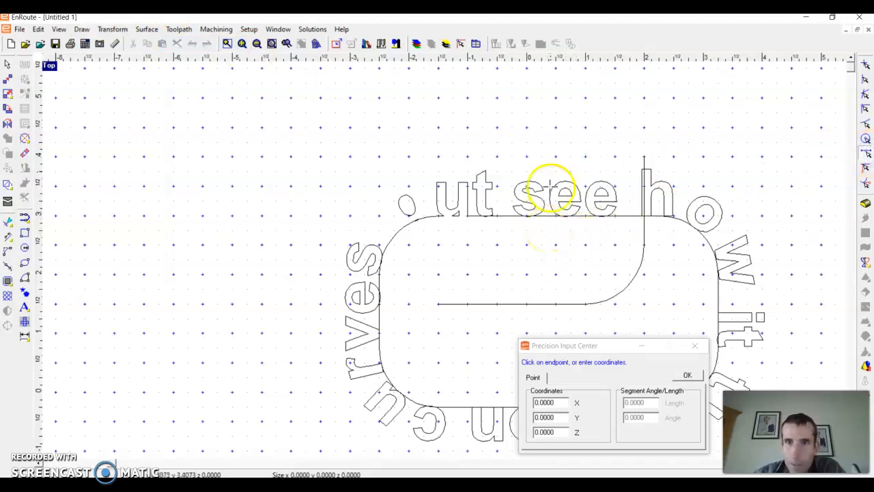
click(513, 302)
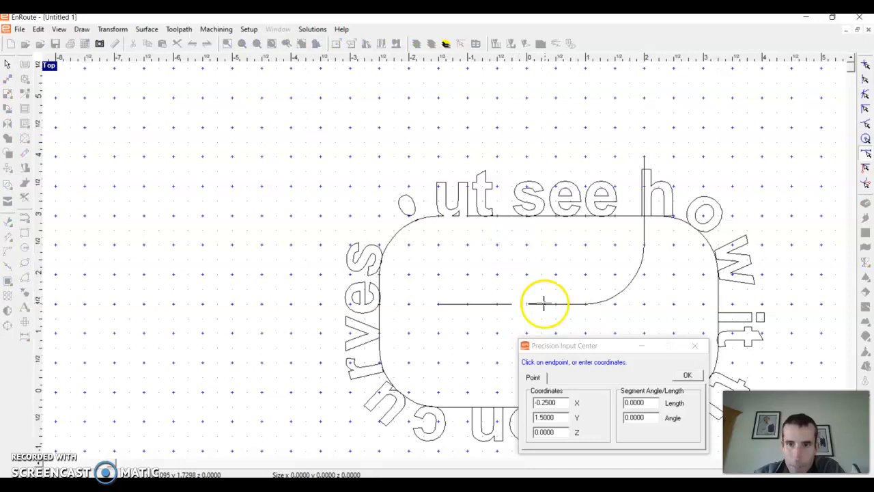
right_click(503, 264)
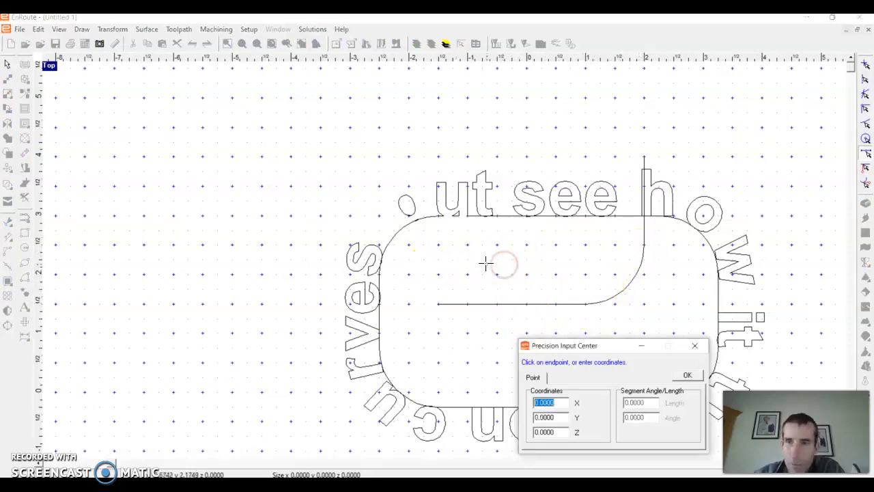
click(861, 160)
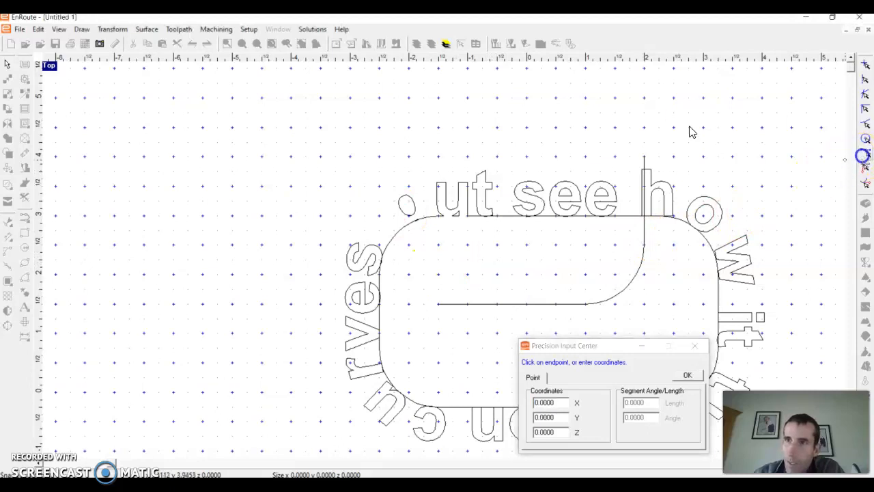
Try starting a line at the upper endpoint of the vertical line crossing the letter "h" with the endpoint snap, and cancel the point.
click(866, 126)
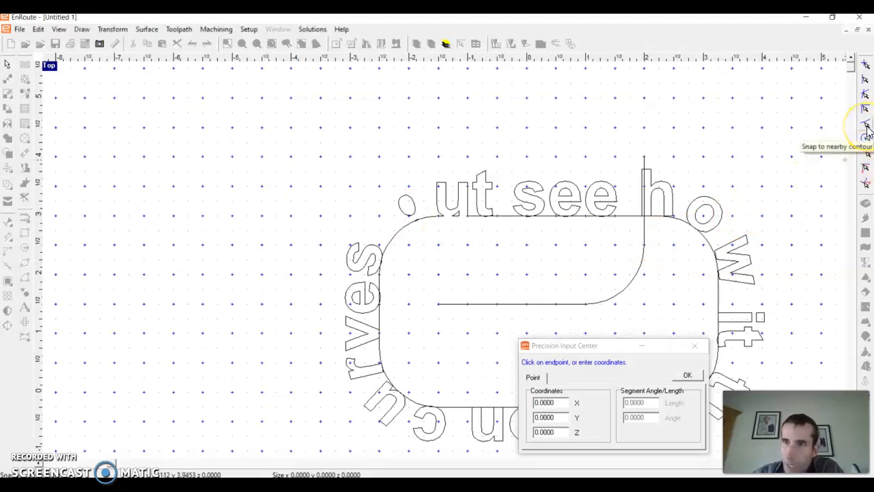
click(866, 111)
click(866, 112)
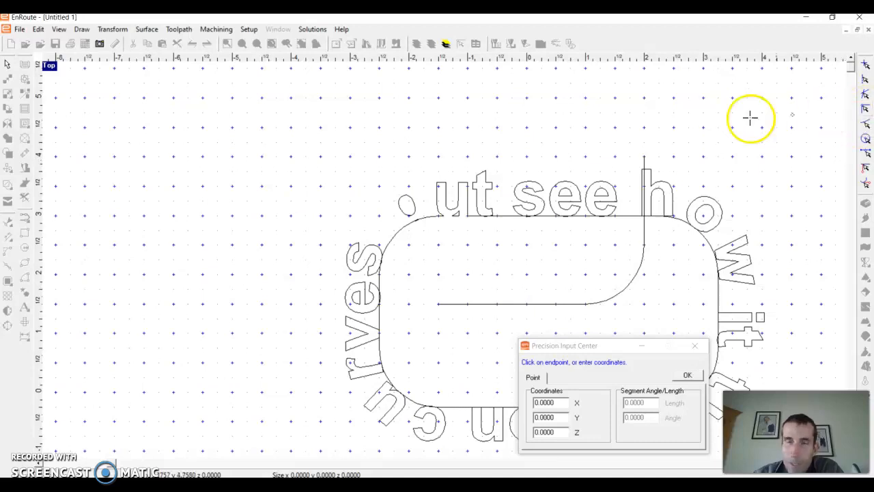
click(82, 28)
mouse_move(88, 47)
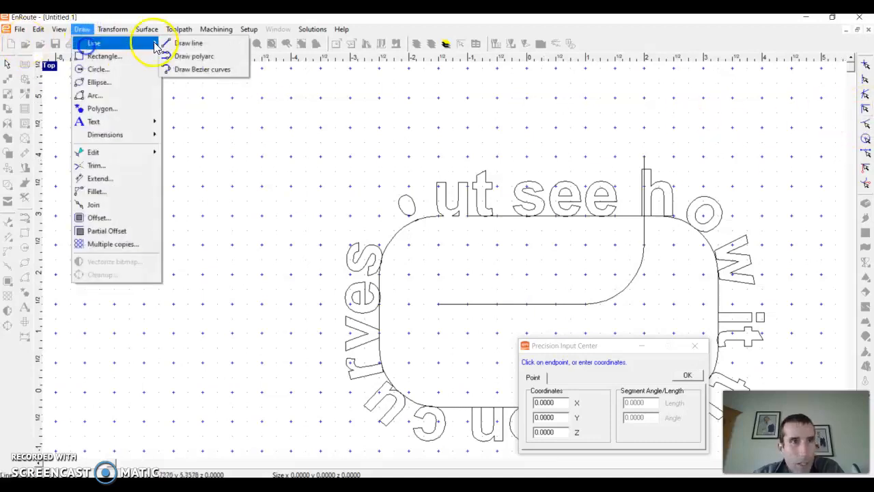
click(189, 42)
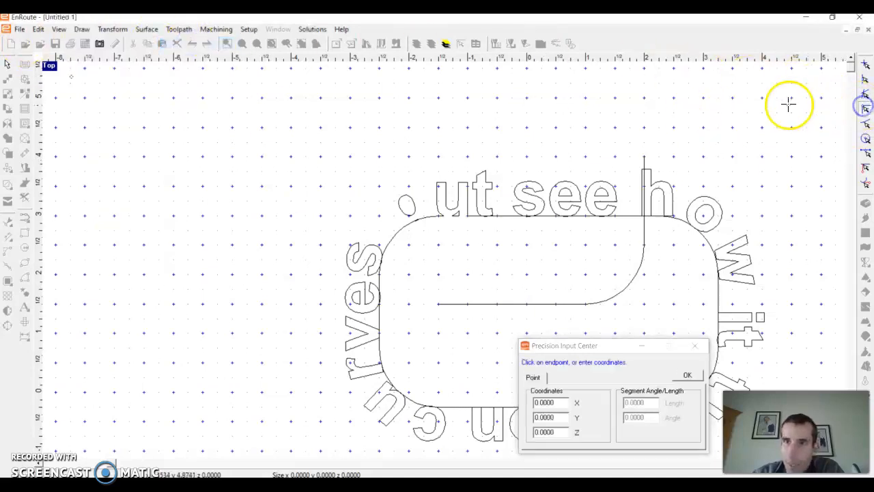
click(656, 146)
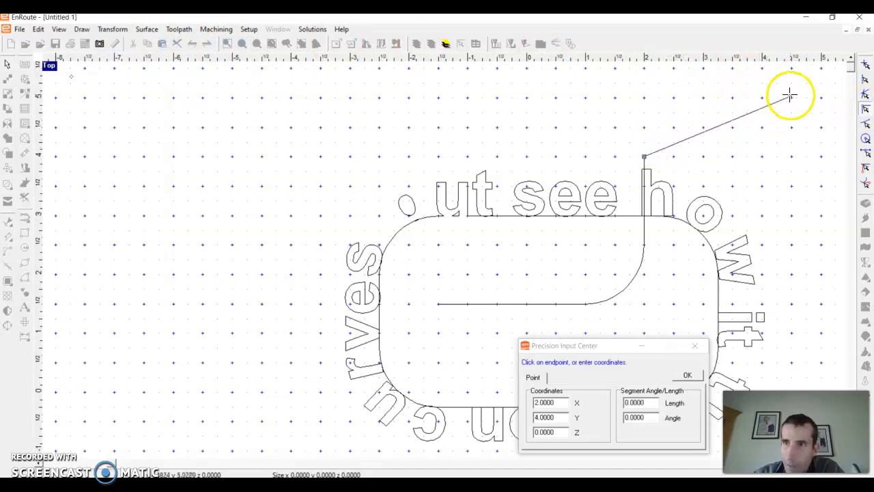
right_click(698, 137)
Draw a diagonal line from the intersection at X 2, Y 3 to about X 2.62, Y 2.26, using the intersection snap.
click(866, 93)
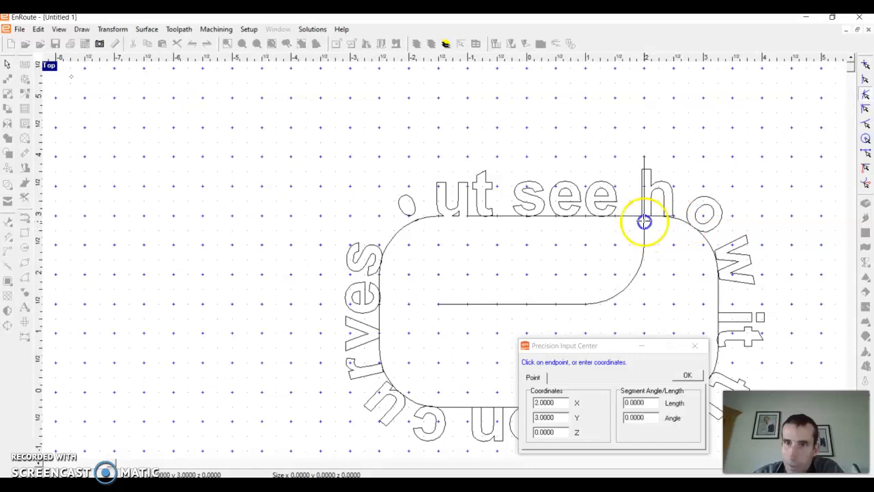
click(681, 259)
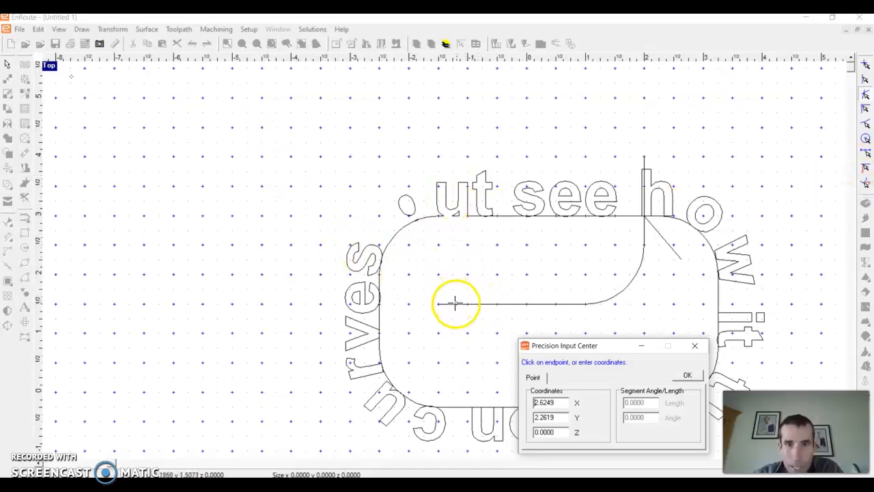
Draw a vertical line about 0.98 long up to the rectangle's top edge with the perpendicular snap, and close the Precision Input Center.
click(865, 169)
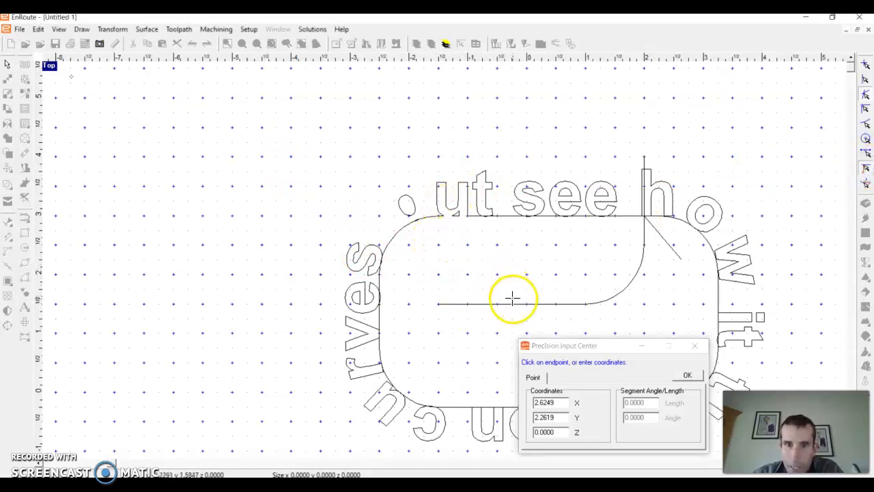
click(82, 29)
mouse_move(93, 43)
click(189, 46)
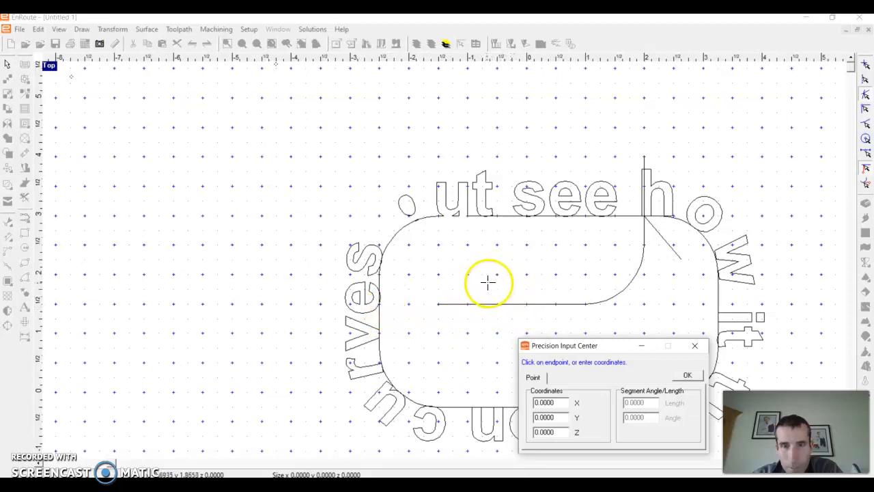
click(511, 273)
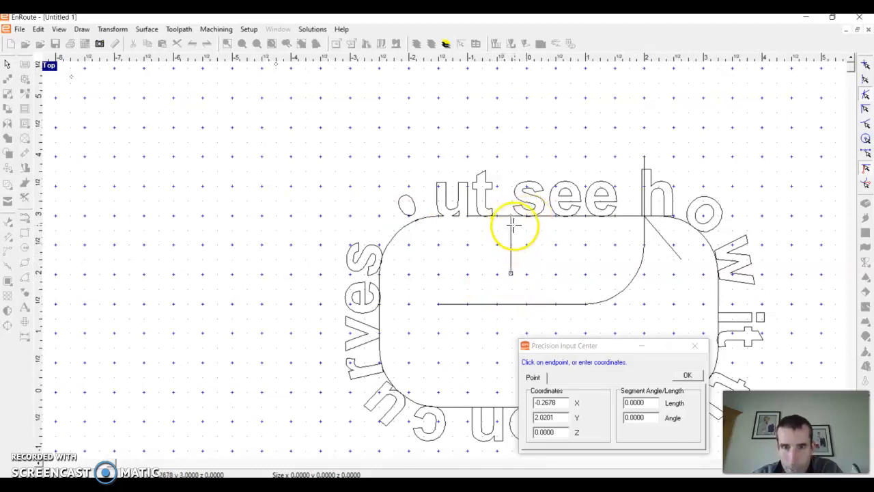
click(514, 226)
right_click(519, 229)
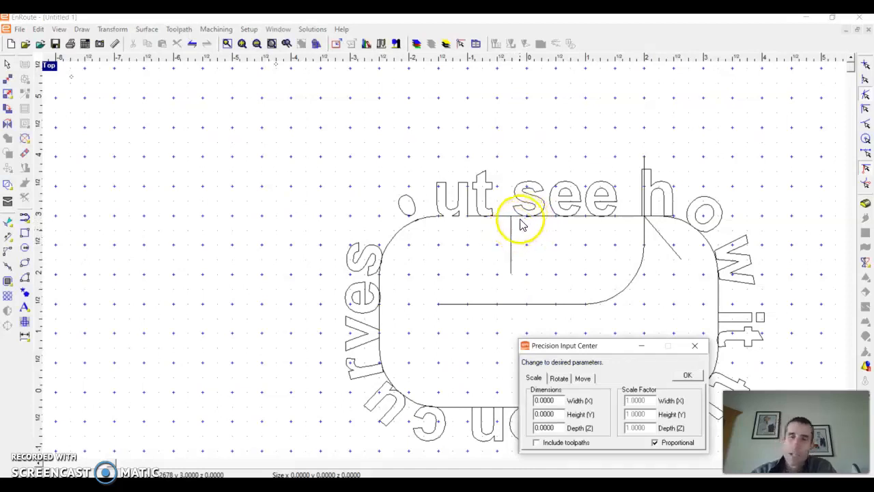
click(688, 375)
right_click(414, 260)
click(495, 243)
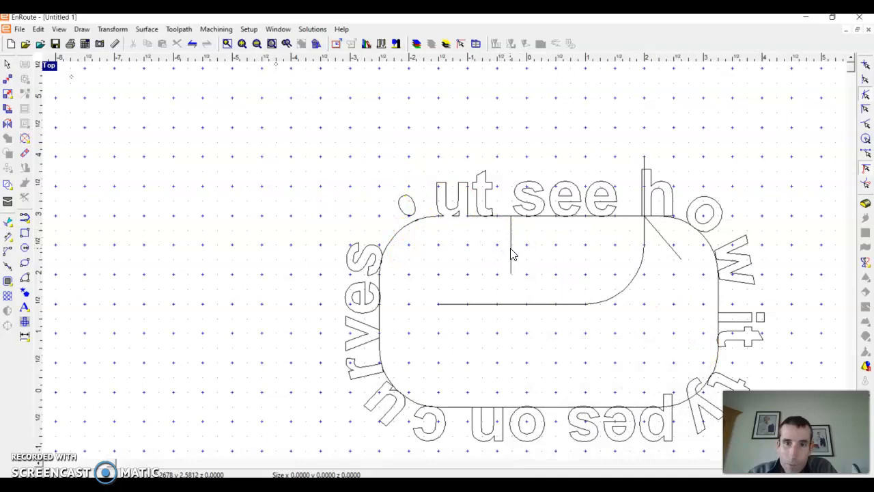
Rotate a copy of the short vertical line by 45 degrees about its midpoint around the Z axis, and turn the Copy option off.
click(511, 253)
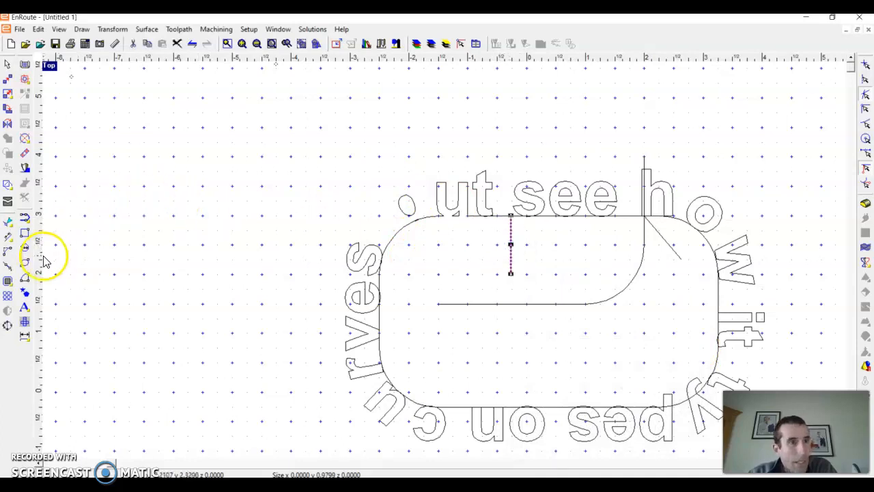
click(6, 109)
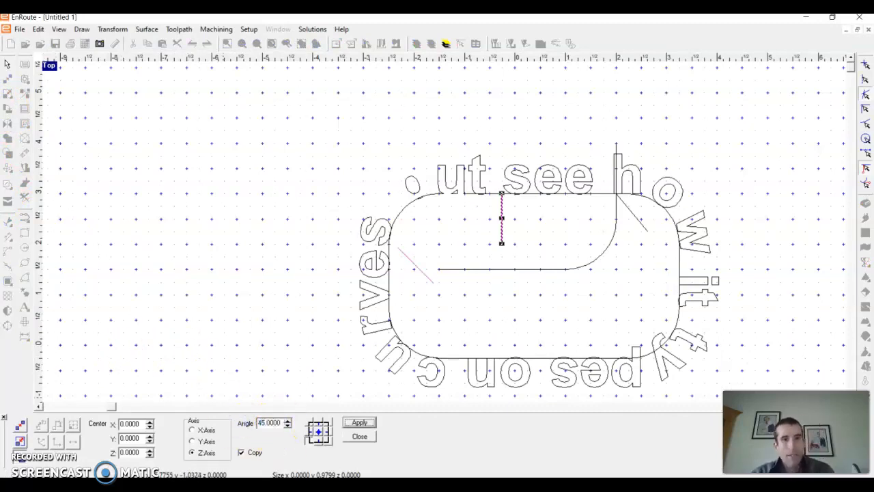
click(318, 432)
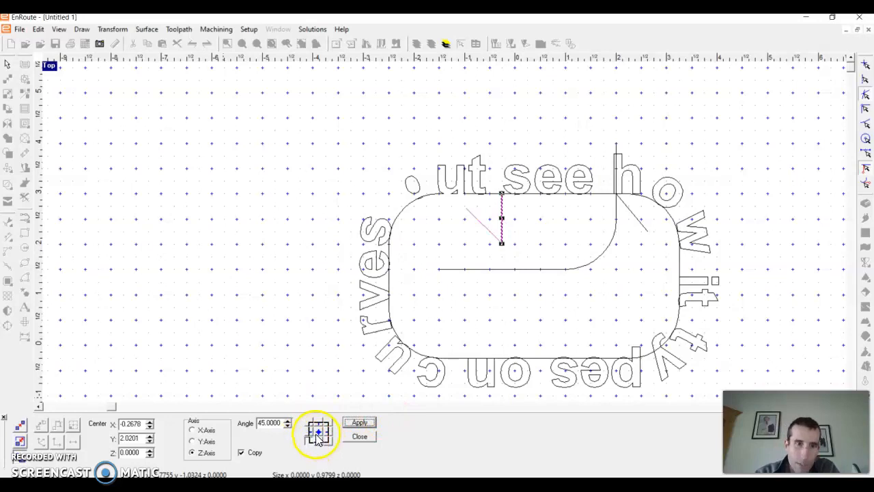
click(357, 422)
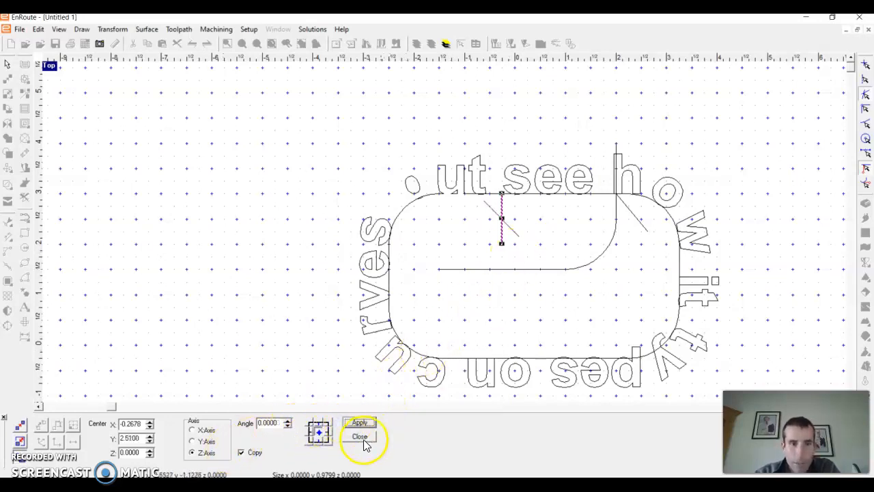
click(244, 454)
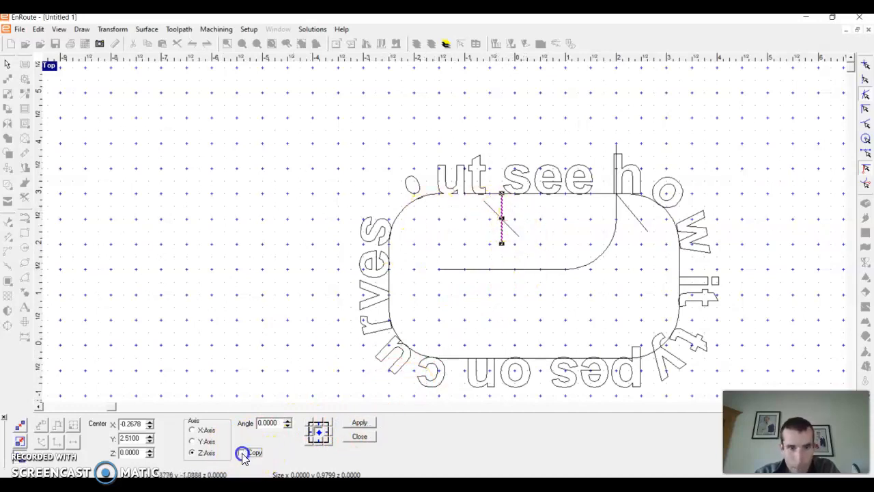
click(358, 438)
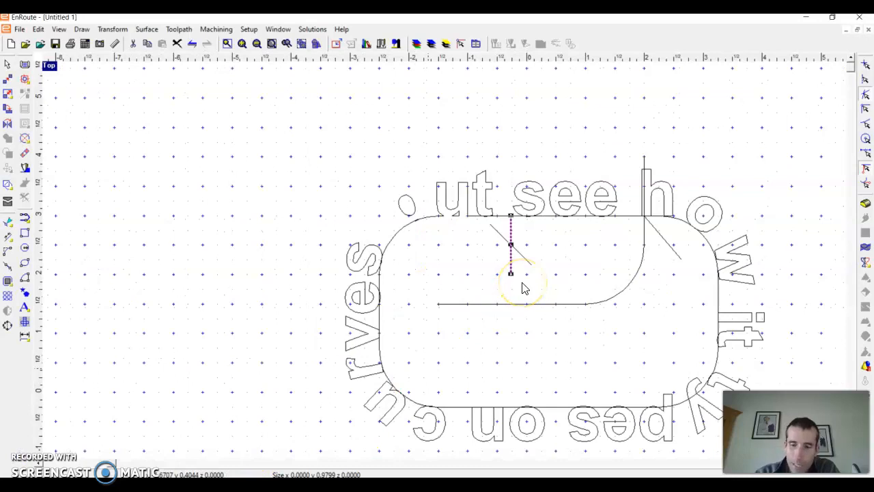
Delete the short vertical line and its rotated diagonal copy inside the rectangle.
key(Delete)
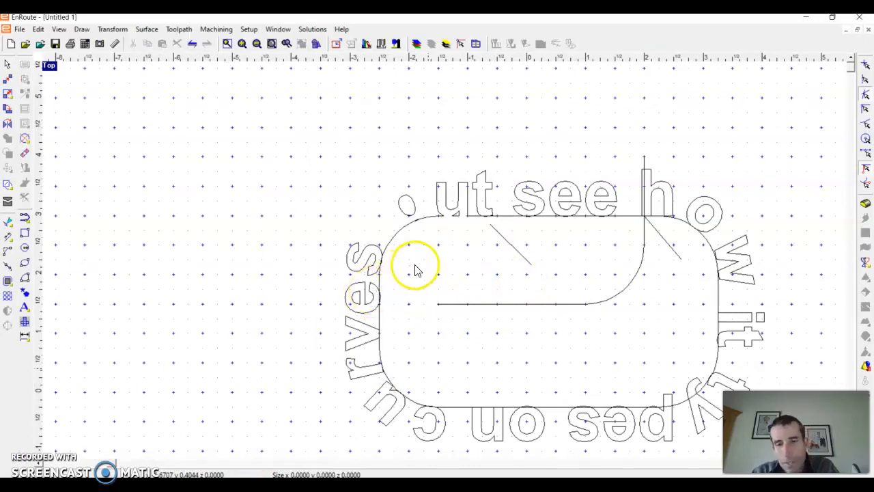
scroll(517, 293, down, 2)
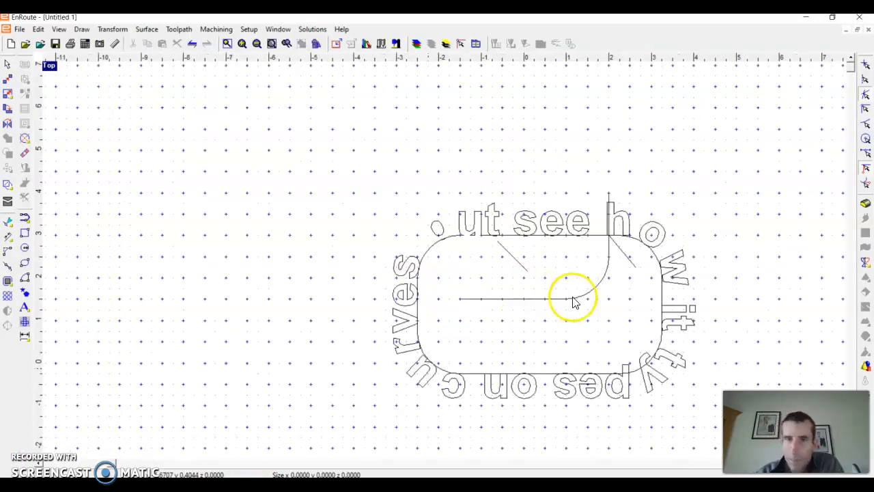
click(516, 262)
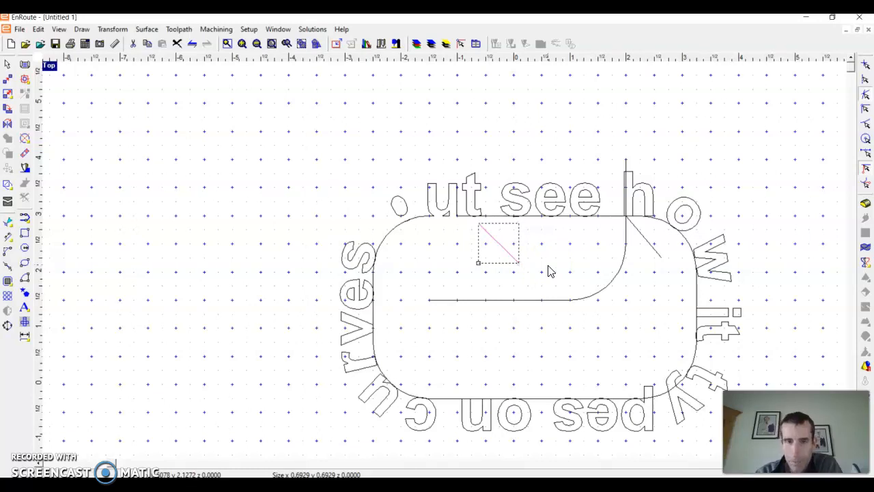
key(Delete)
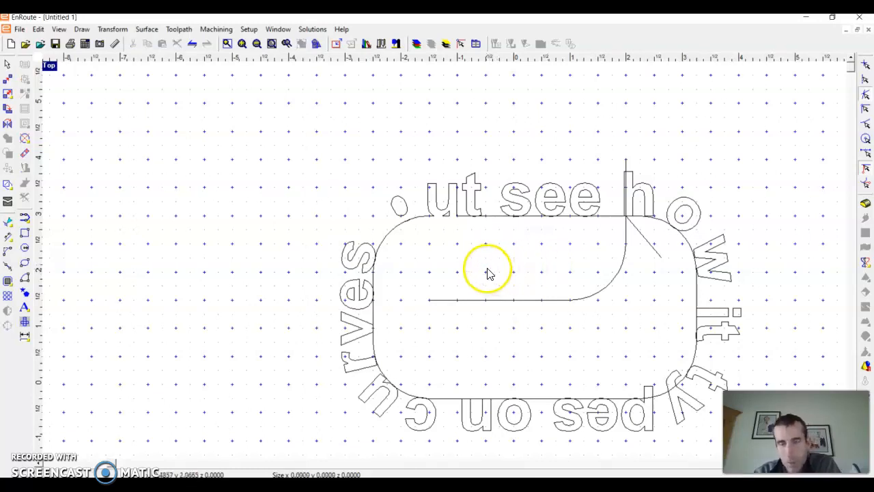
Delete the fillet arc and the horizontal line inside the rectangle.
scroll(488, 273, down, 1)
scroll(594, 254, up, 1)
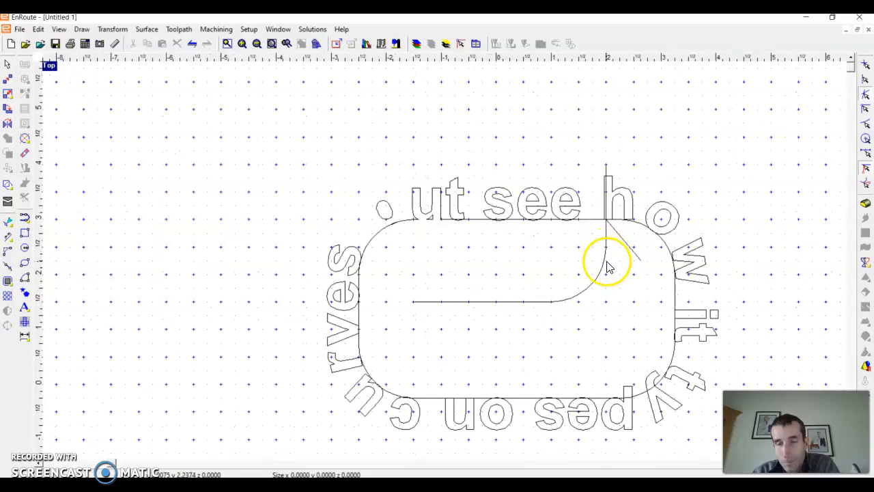
click(605, 254)
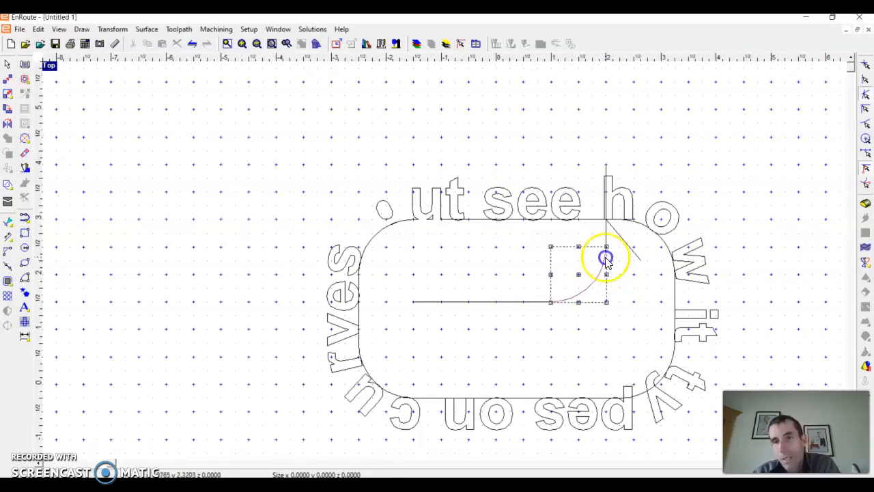
key(Delete)
click(573, 291)
drag(550, 308, 437, 246)
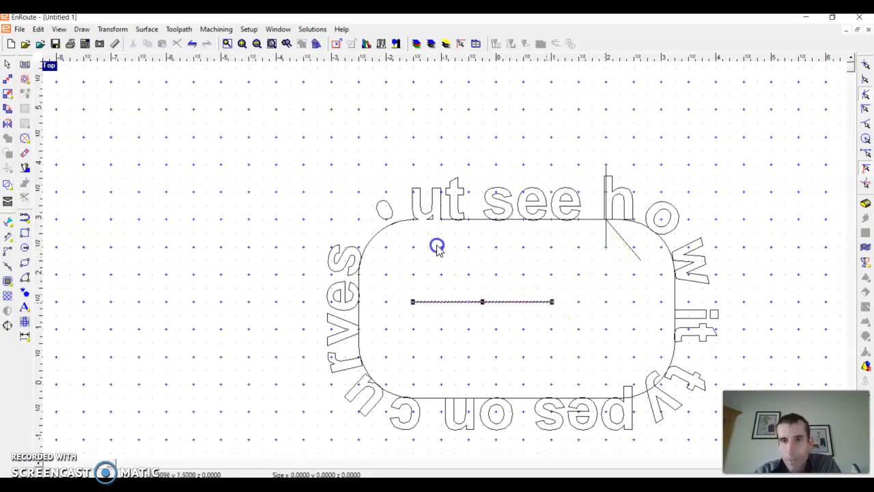
key(Delete)
Select the rectangle, the surrounding letters and the remaining lines together, and delete them all.
click(606, 241)
scroll(676, 203, down, 2)
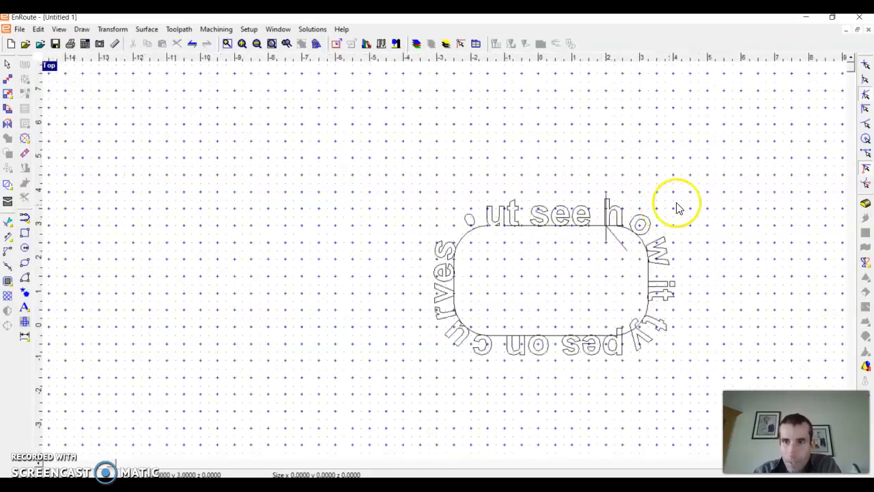
scroll(706, 189, up, 1)
drag(714, 182, 289, 390)
scroll(289, 390, down, 3)
key(Delete)
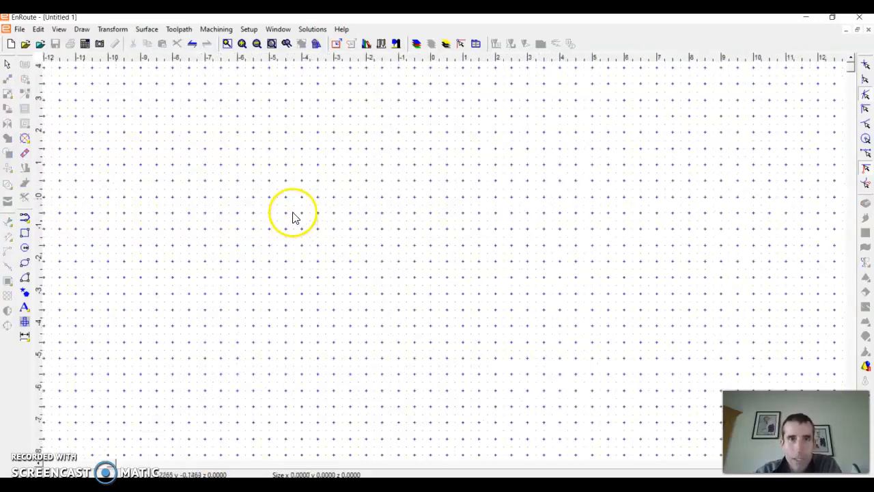
Start a regular polygon centred at about X -4.80, Y 0.39, and set its number of corners to 7.
scroll(316, 84, up, 1)
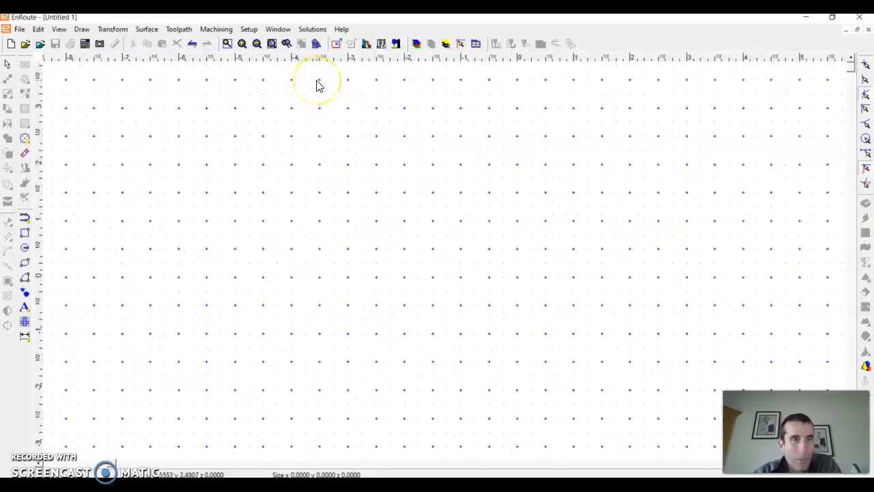
scroll(316, 85, up, 1)
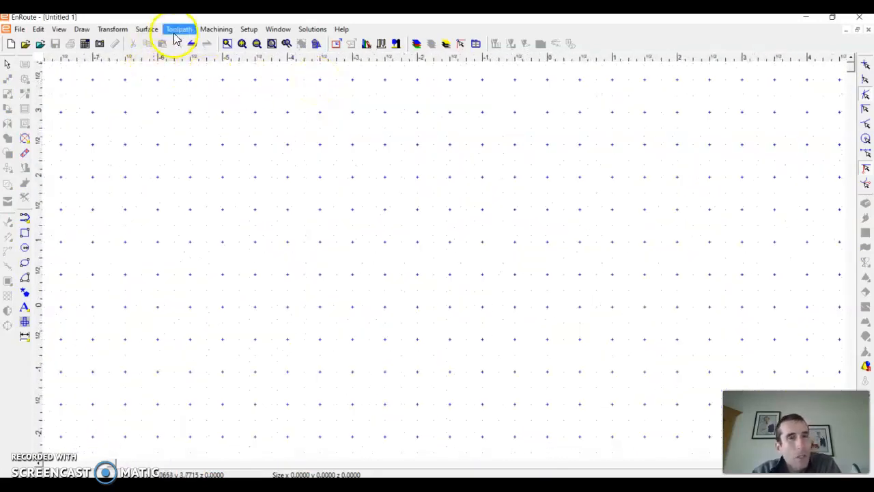
click(116, 29)
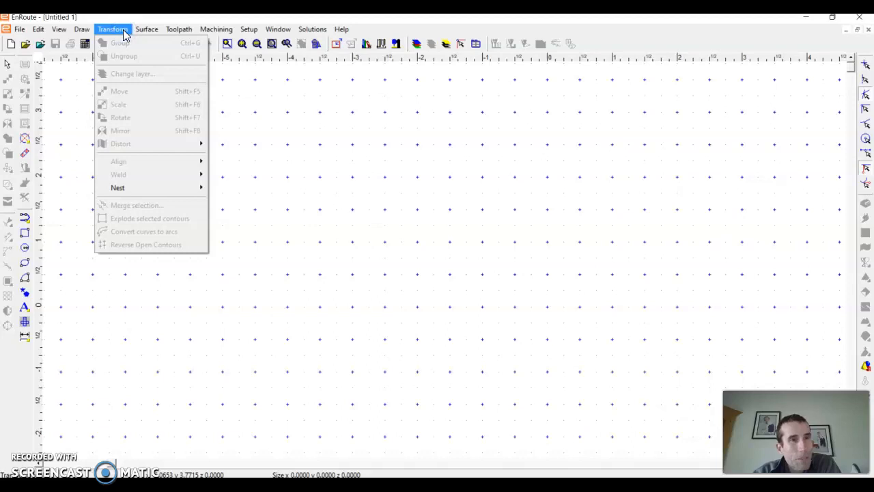
click(82, 29)
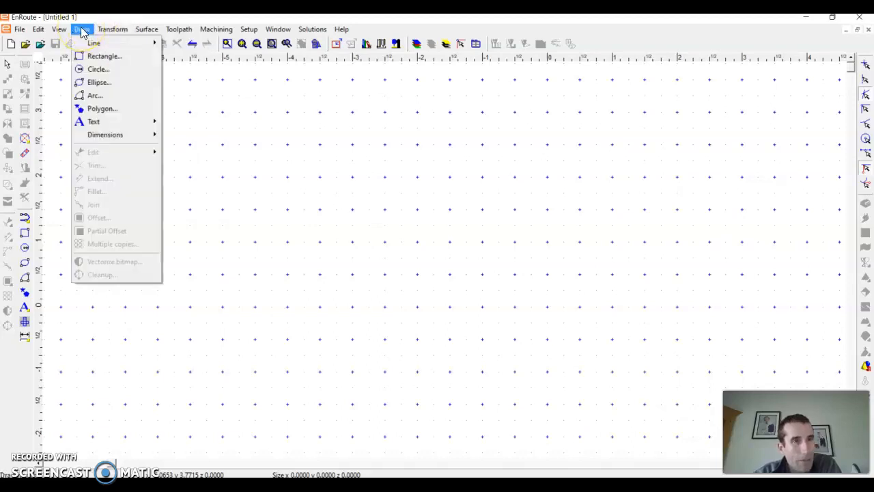
click(89, 109)
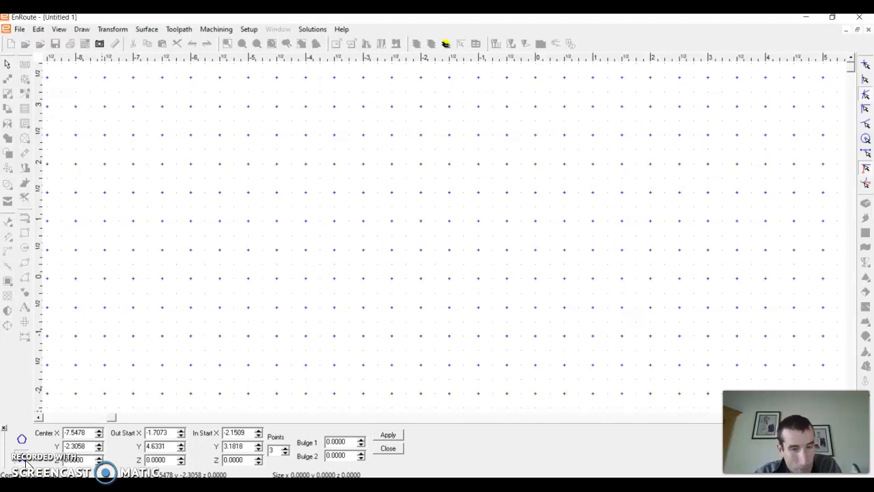
drag(259, 257, 291, 395)
click(286, 449)
click(286, 448)
click(286, 448)
click(285, 448)
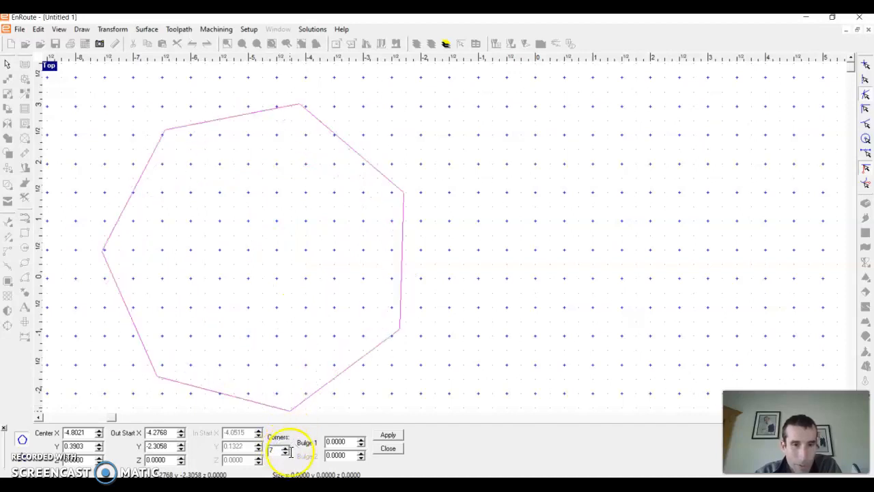
Try the polygon with 6 corners, and set its number of corners to 8.
click(286, 452)
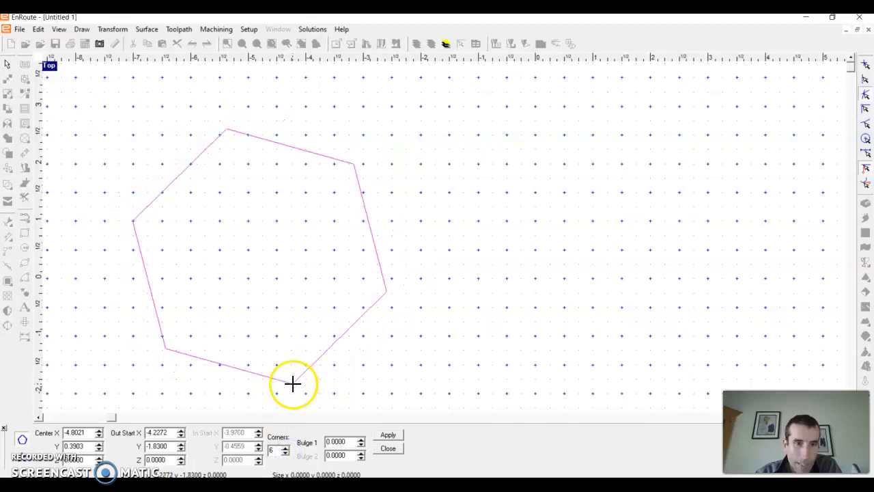
click(285, 449)
click(286, 449)
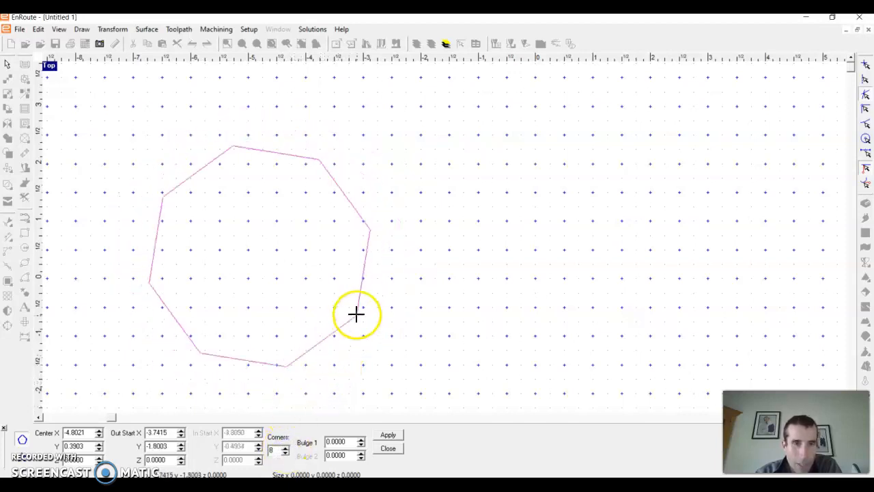
Cancel the unfinished eight-cornered polygon and leave the polygon command.
right_click(363, 288)
right_click(308, 293)
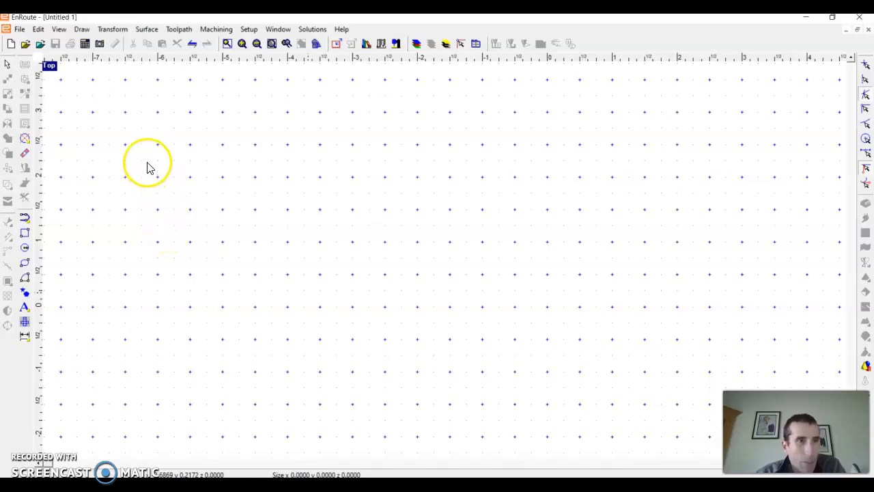
click(82, 28)
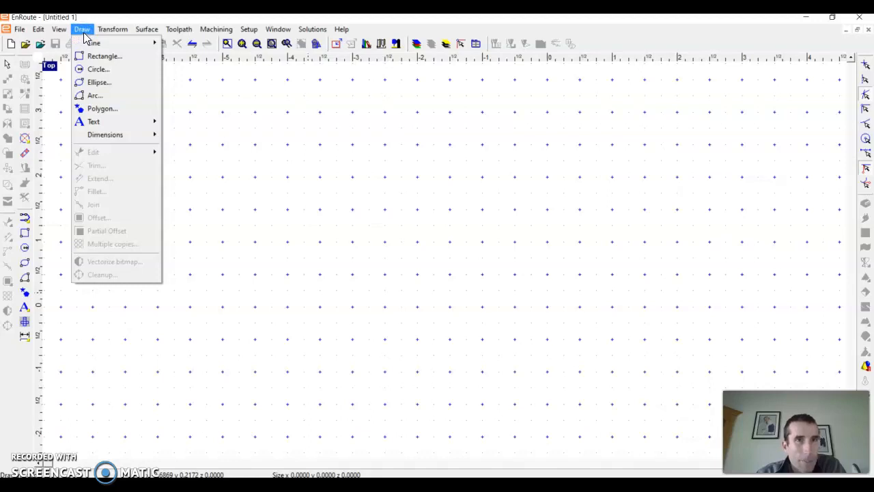
click(319, 173)
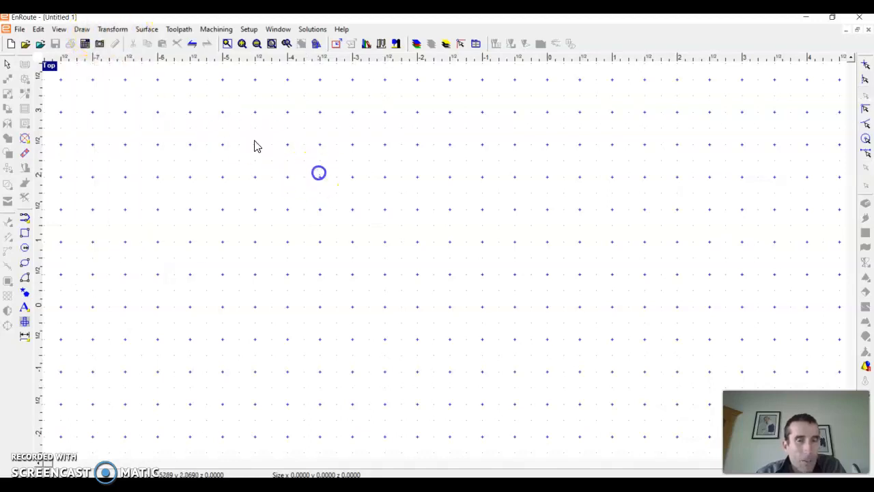
Draw a square-cornered rectangle about 3.5 wide and 2 high, with its upper-right corner at about X -1.17, Y 2.58.
click(27, 232)
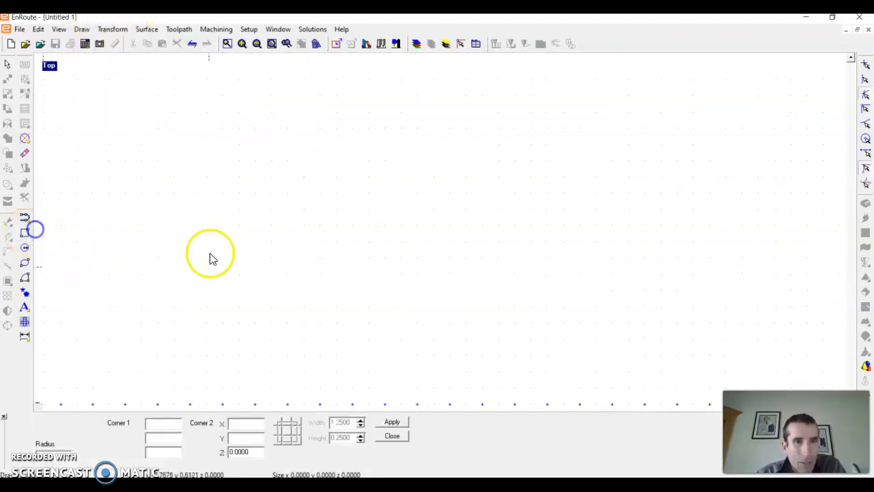
drag(273, 239, 468, 128)
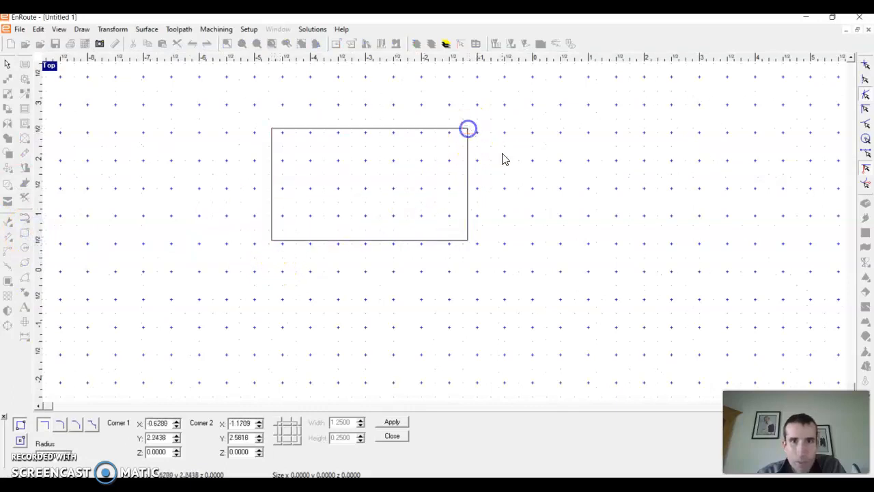
right_click(522, 166)
scroll(443, 217, down, 1)
scroll(385, 125, up, 1)
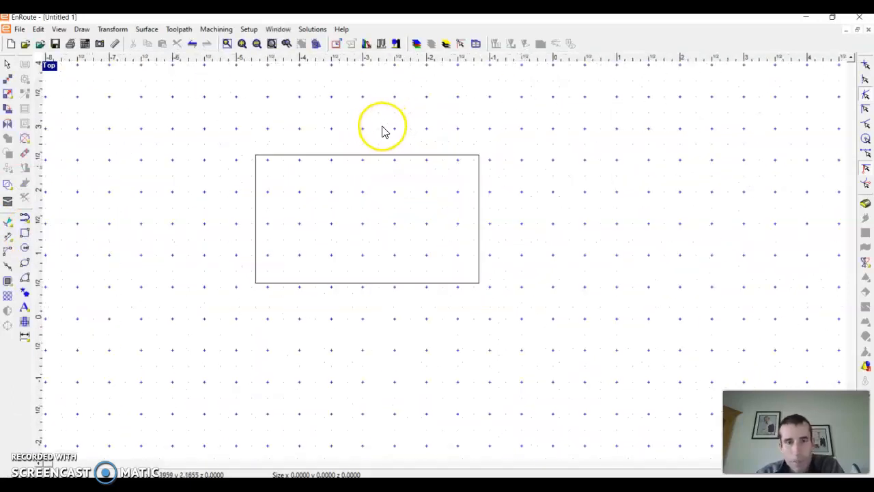
scroll(382, 130, up, 1)
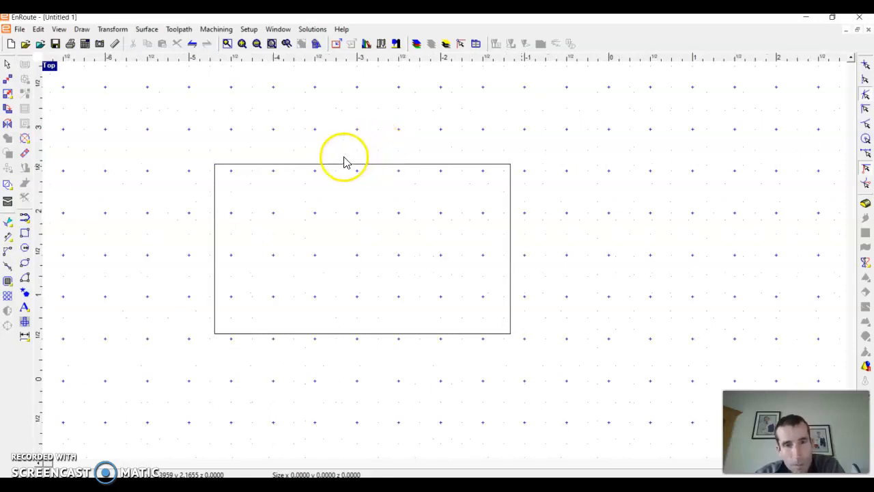
Add the instructor's title and surname as Arial Bold text just below the rectangle.
click(26, 310)
click(289, 332)
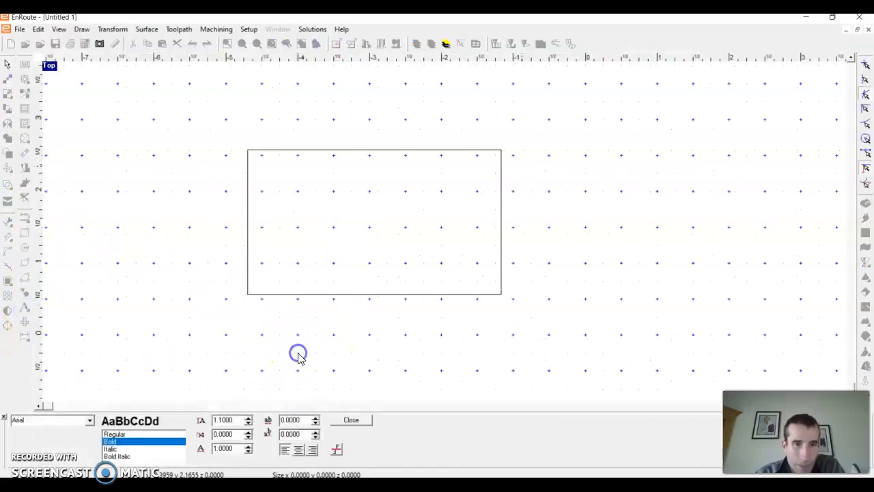
text(Mr. Heyser)
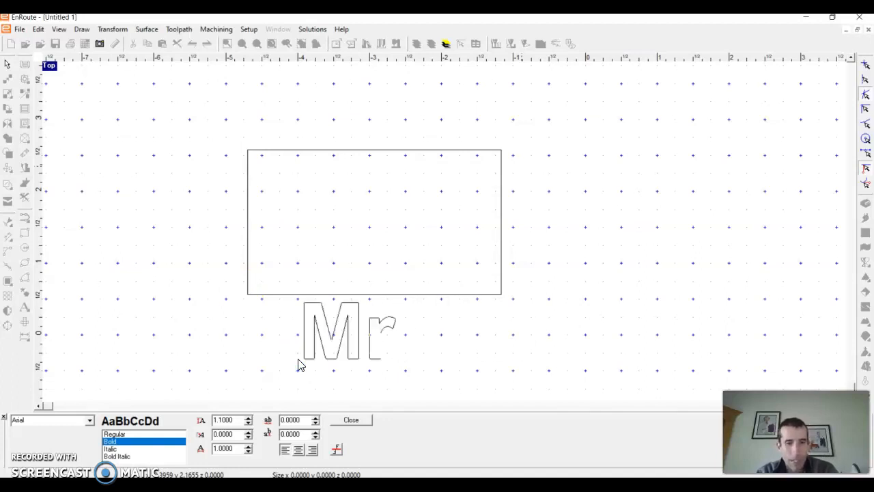
click(350, 420)
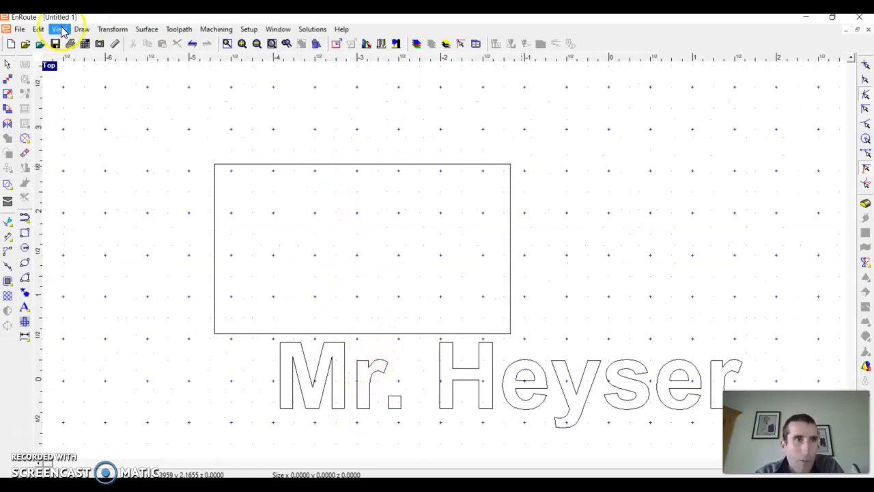
Save the drawing to the Desktop as an EnRoute 5 file named CAD1 followed by the instructor's surname.
click(26, 32)
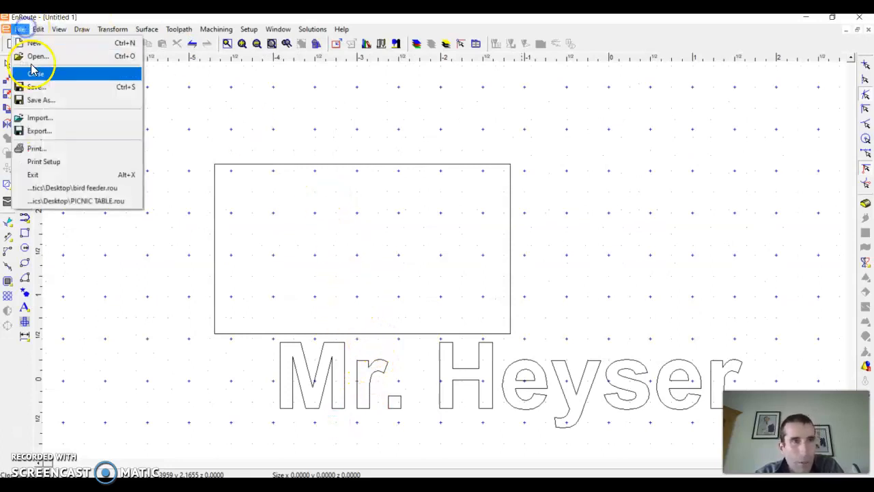
click(36, 99)
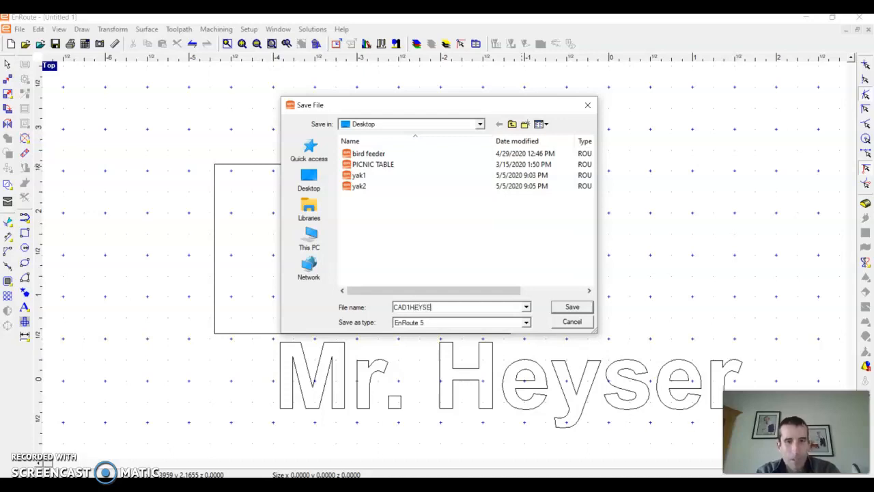
click(531, 307)
click(555, 307)
click(564, 310)
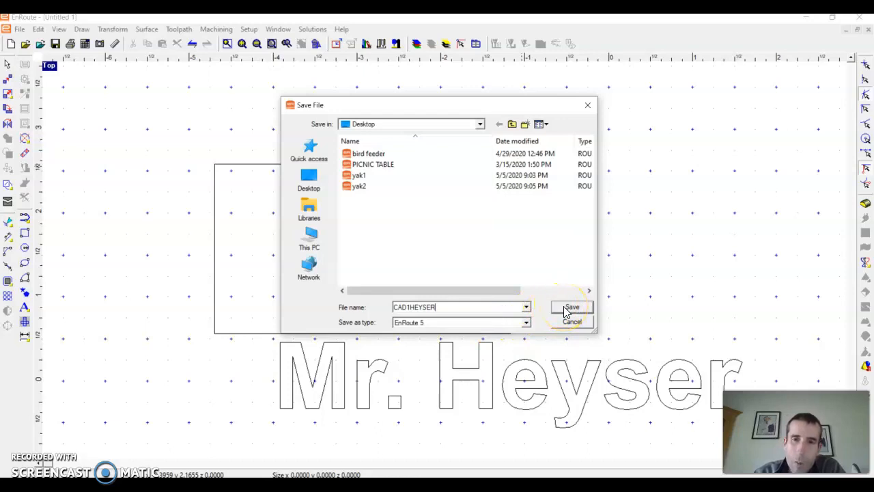
click(403, 307)
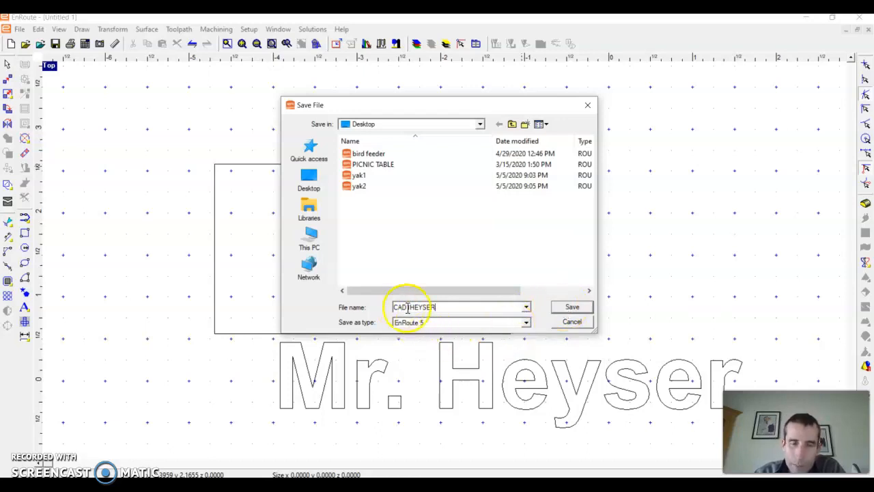
click(571, 308)
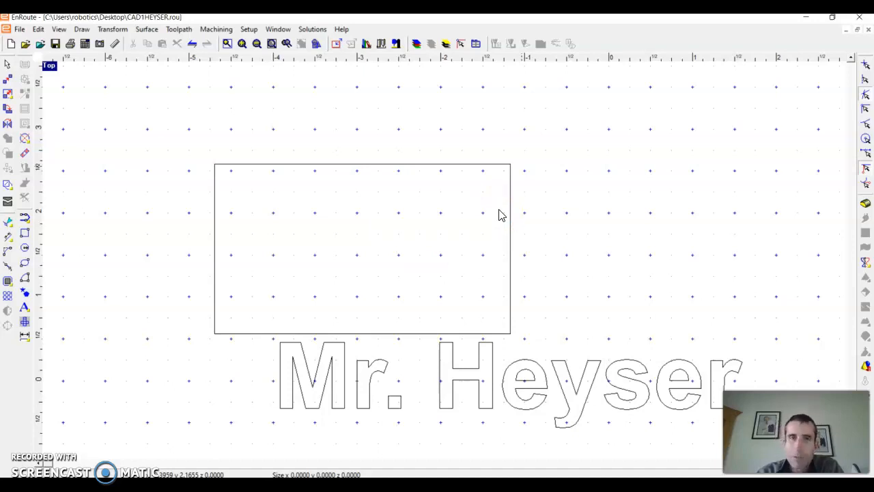
Check the saved drawing among the Desktop files in the Save As dialog, and close it without saving.
click(19, 29)
click(41, 100)
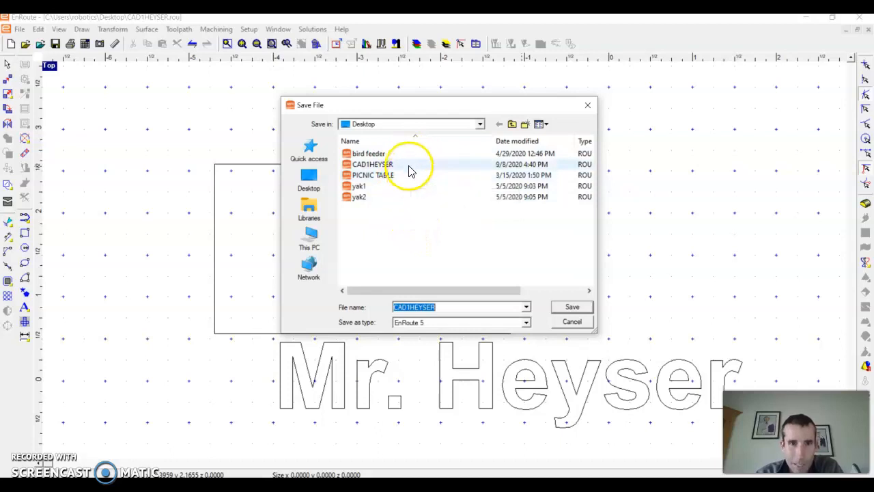
click(572, 322)
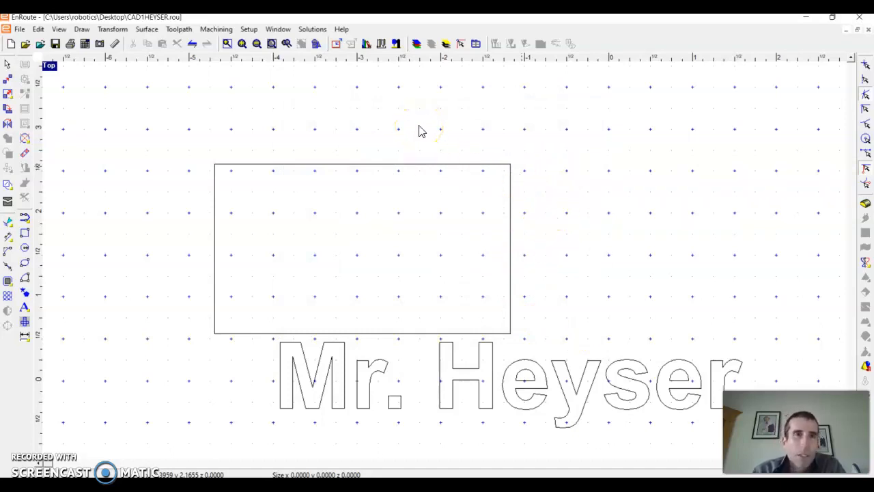
Create one outline offset of the rectangle at 0.5 with square corners.
click(82, 28)
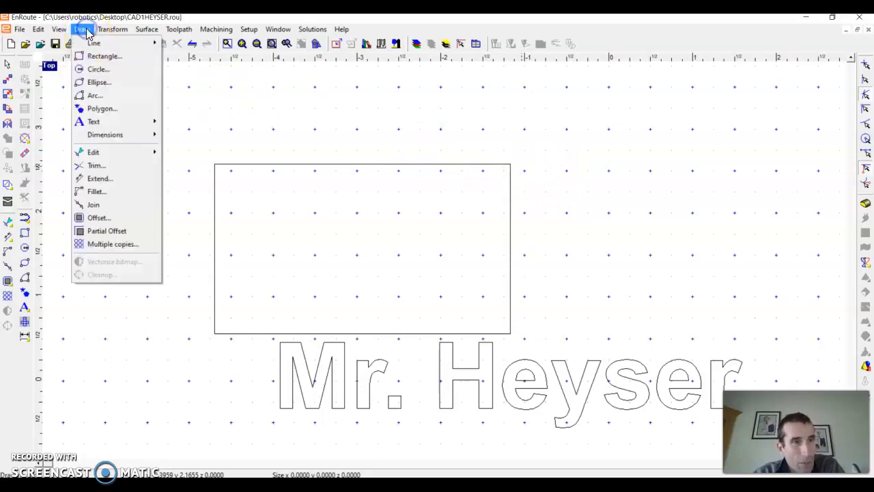
click(92, 217)
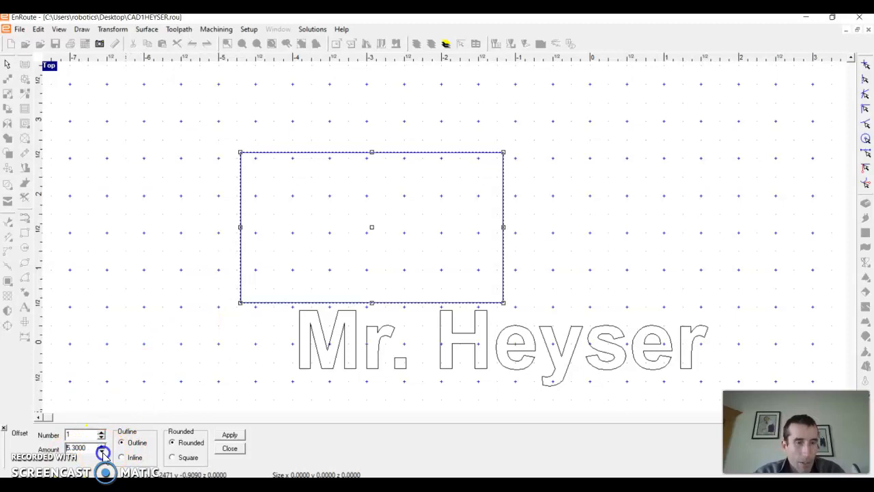
drag(102, 453, 102, 454)
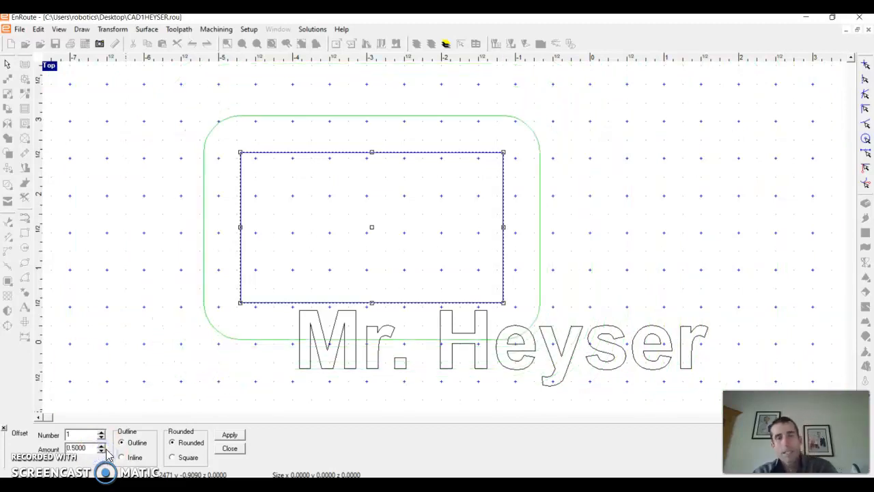
click(173, 458)
click(173, 443)
click(174, 457)
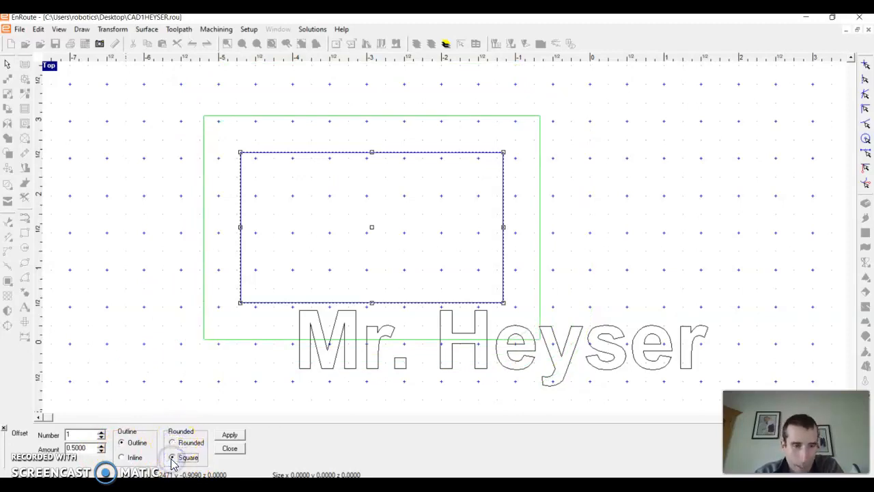
click(233, 436)
scroll(296, 361, down, 3)
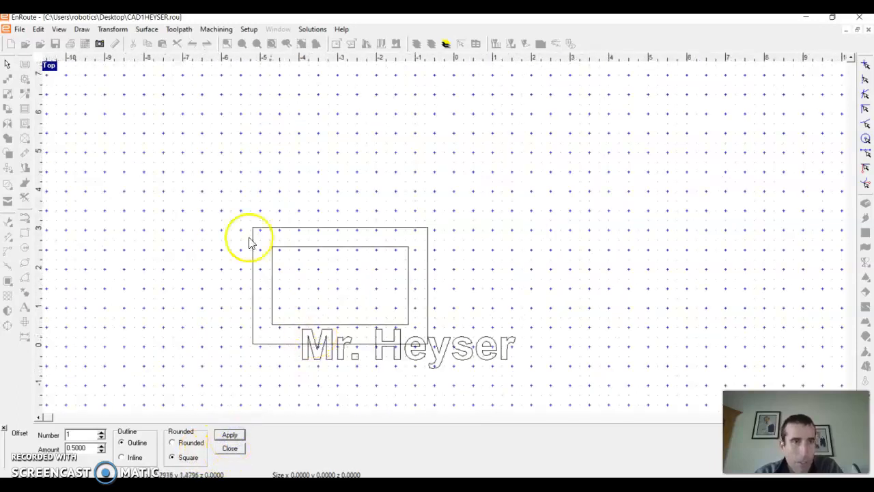
Draw a slightly slanted, nearly vertical line about 2.45 high above the upper-left corner of the rectangles.
click(94, 29)
mouse_move(86, 43)
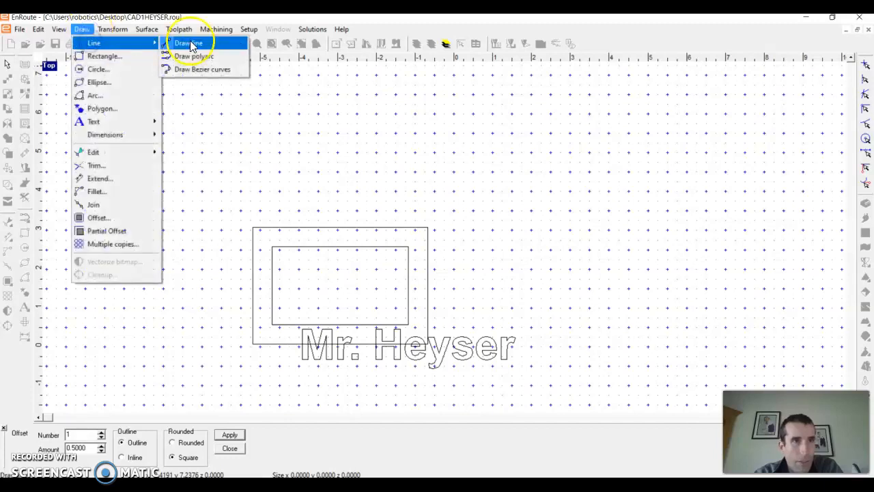
click(195, 43)
click(215, 118)
click(209, 224)
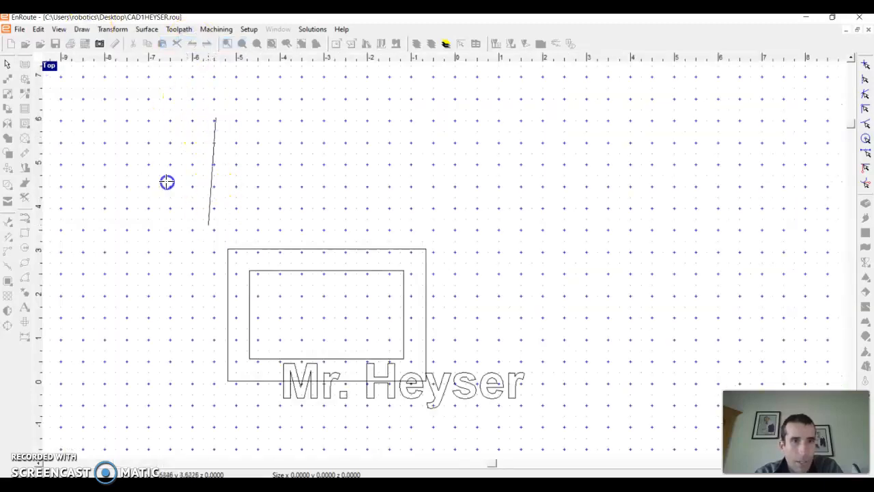
right_click(236, 210)
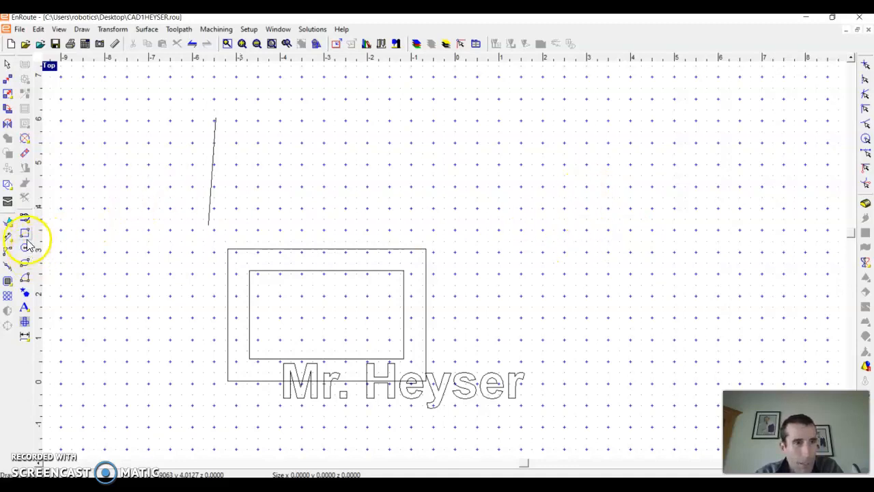
Offset the slanted line once by an amount of 4 using the Inline direction.
click(214, 174)
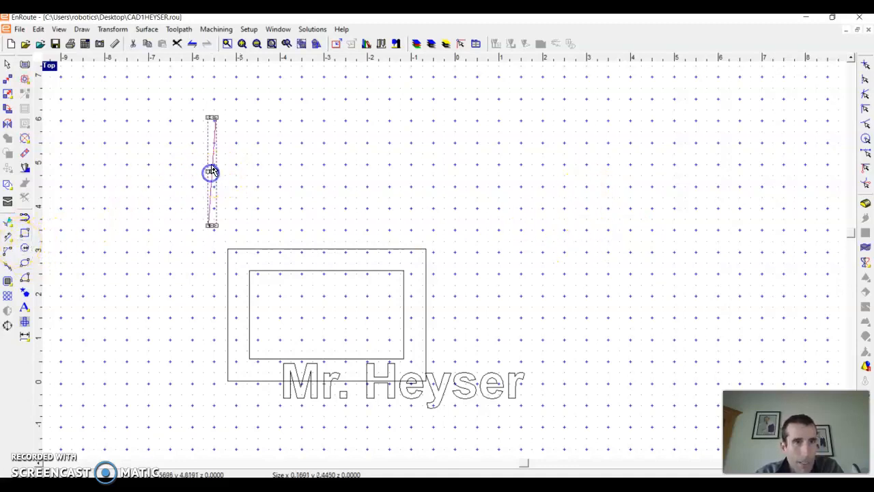
click(117, 30)
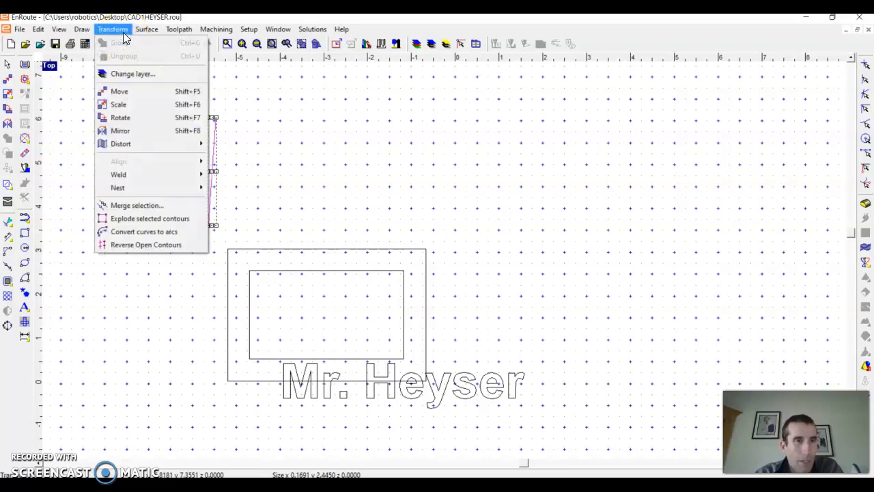
mouse_move(81, 29)
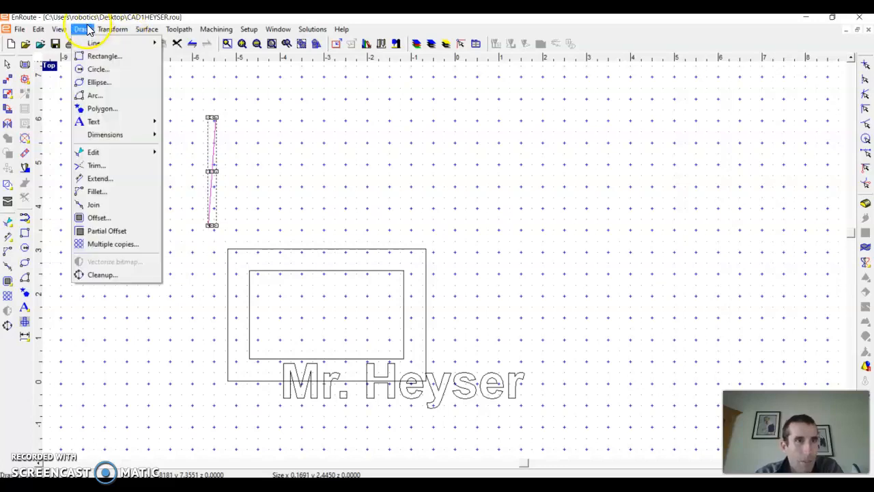
click(85, 218)
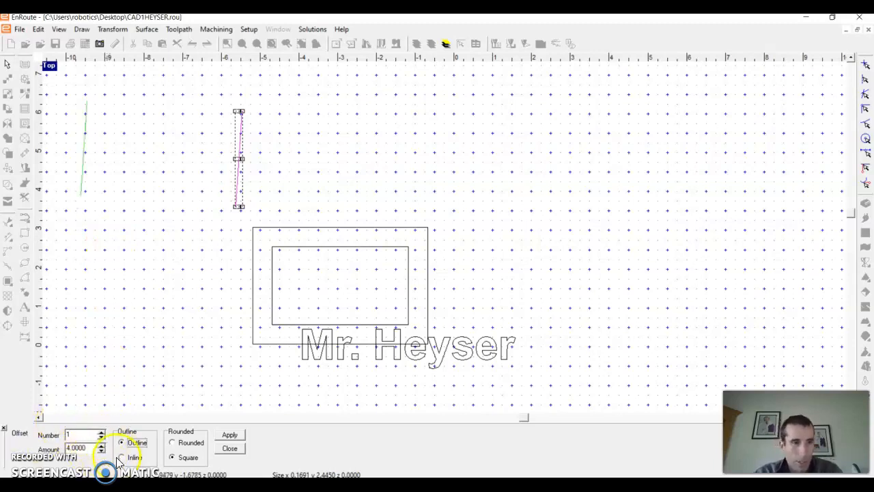
click(222, 437)
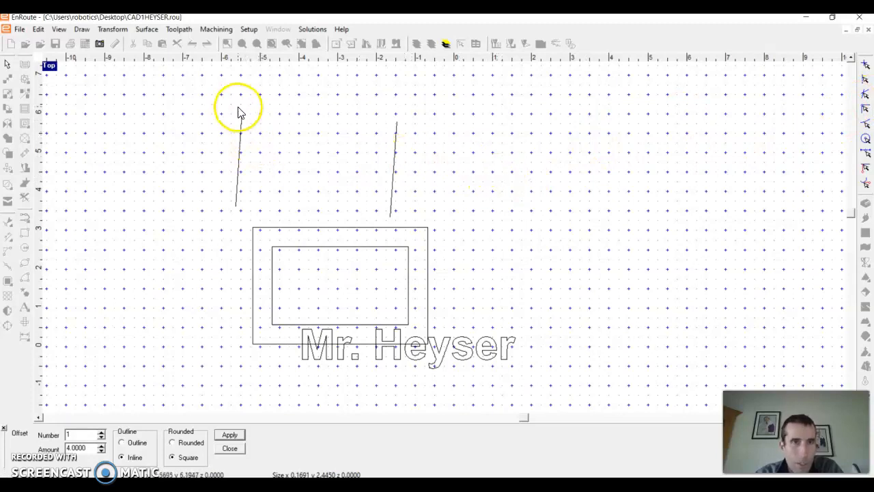
Connect the upper ends and the lower ends of the two slanted lines with lines snapped to their end points.
click(80, 30)
mouse_move(88, 43)
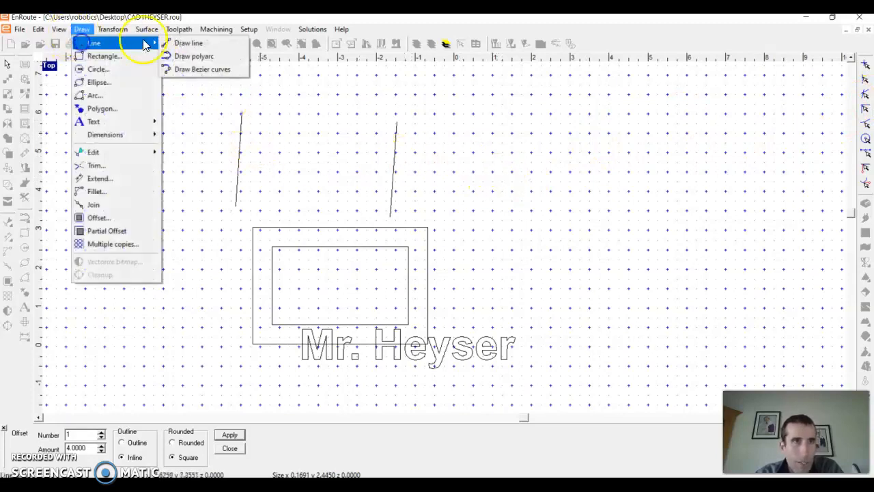
click(188, 43)
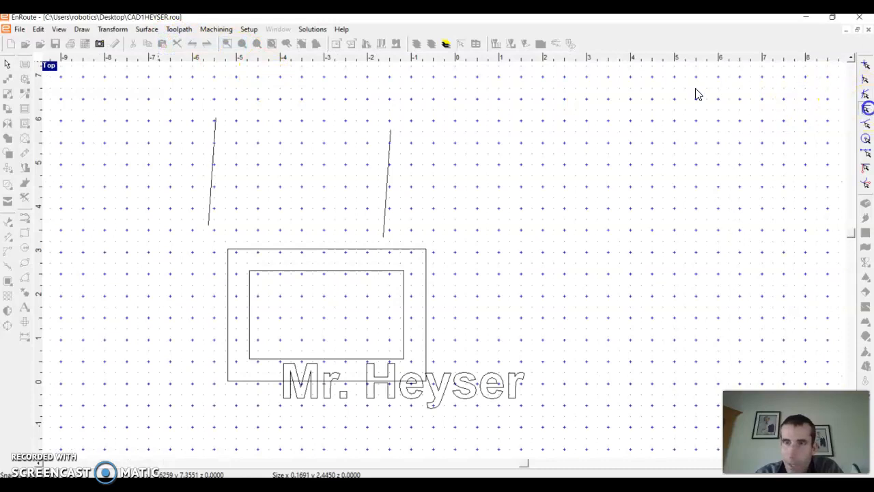
click(383, 123)
click(370, 232)
click(221, 232)
right_click(272, 203)
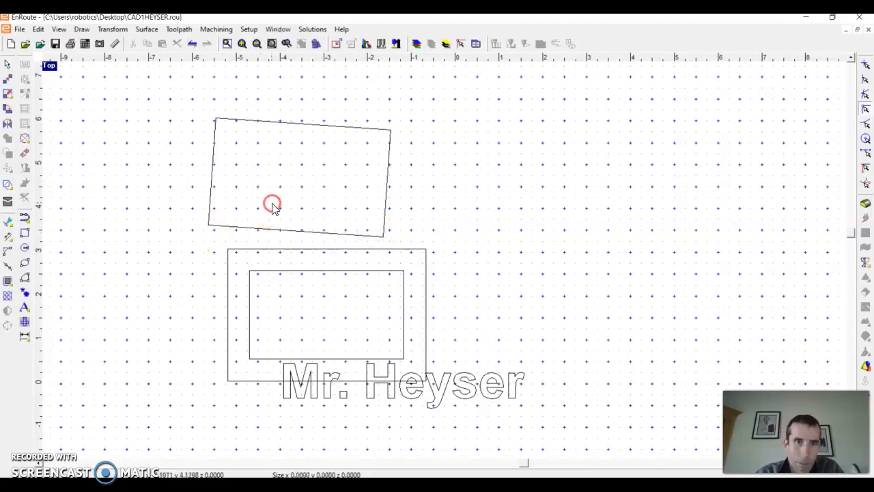
Draw a nearly horizontal line about 4.12 long in the empty area beside the tilted upper rectangle.
click(79, 30)
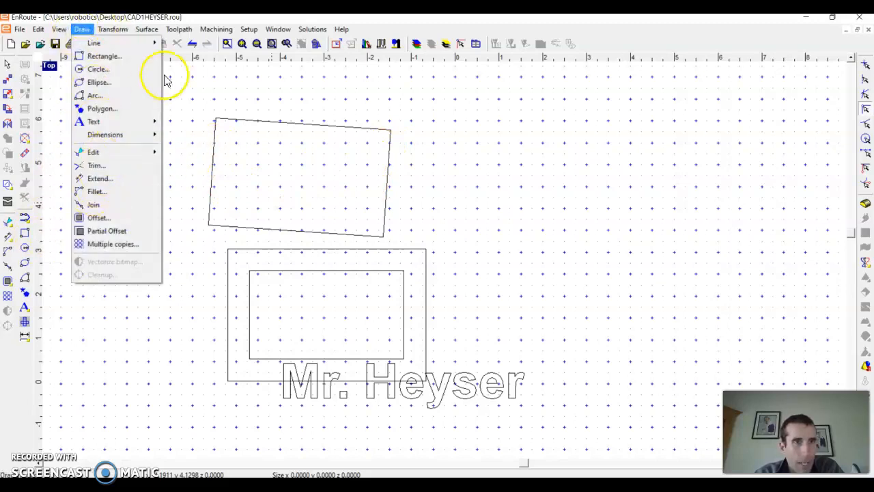
click(167, 80)
click(82, 30)
mouse_move(92, 45)
click(184, 43)
click(461, 176)
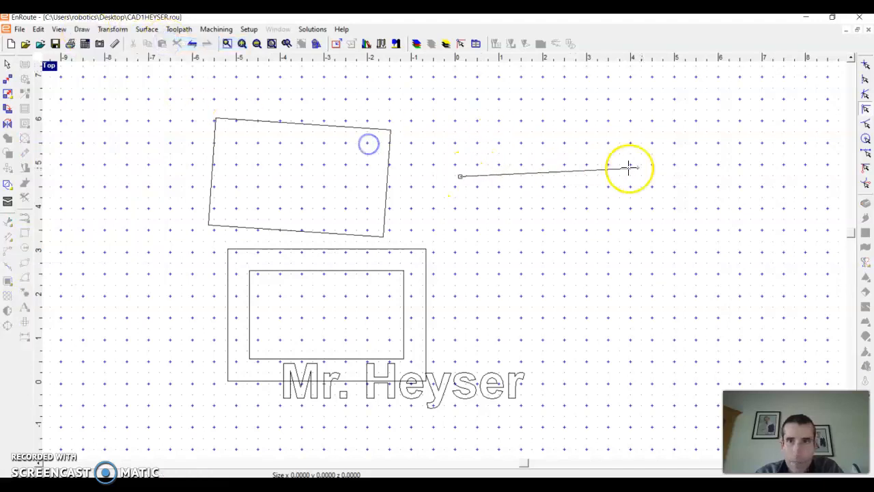
right_click(661, 192)
Extend the far end of the new line By Length, using increments of 1 and 1.3.
click(612, 172)
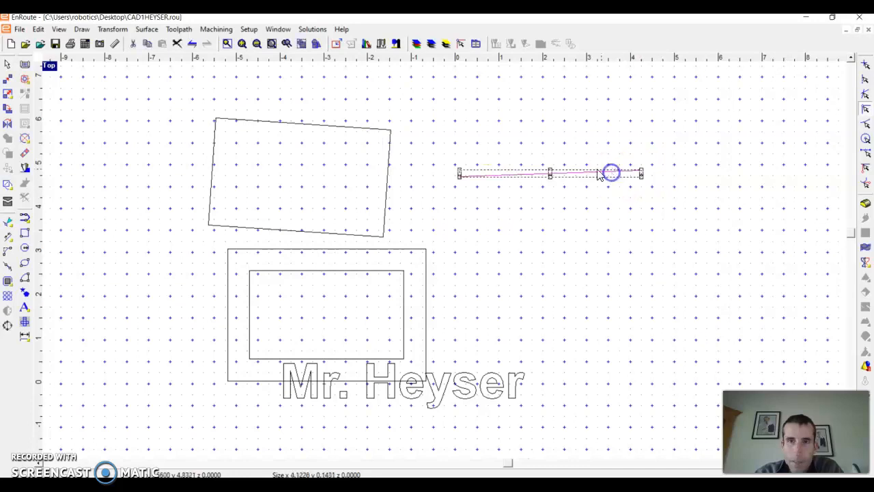
click(85, 30)
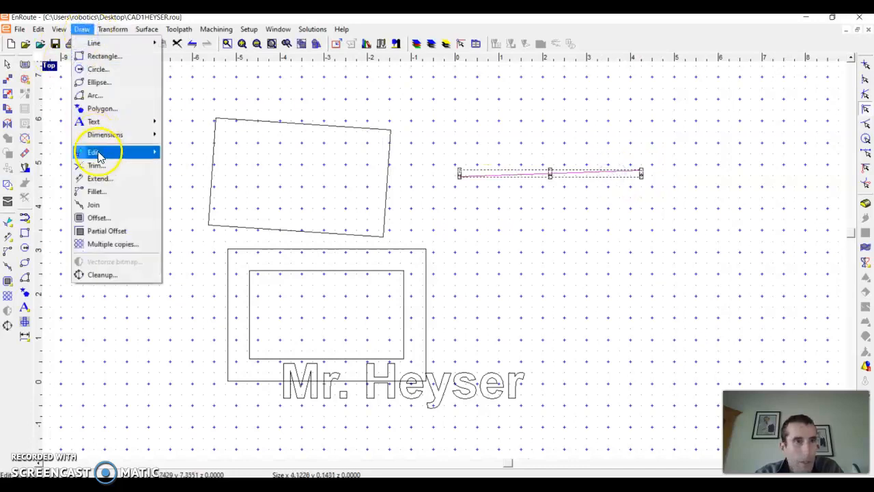
mouse_move(100, 153)
click(103, 177)
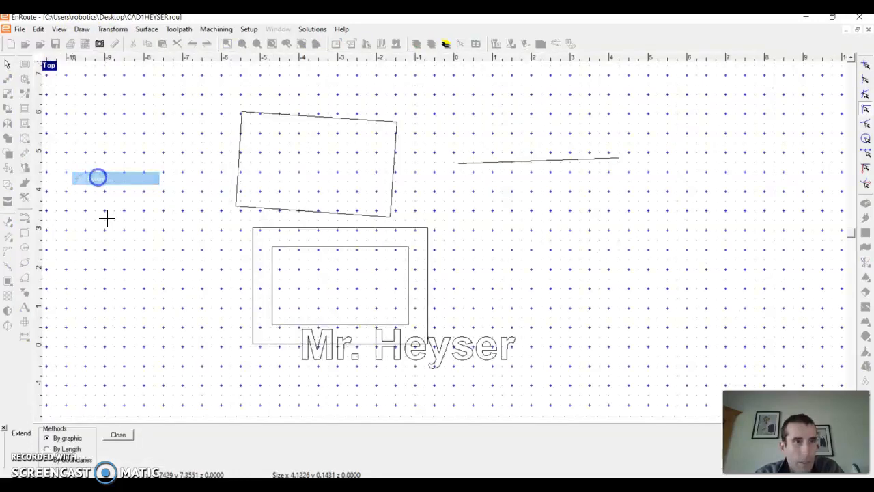
click(75, 450)
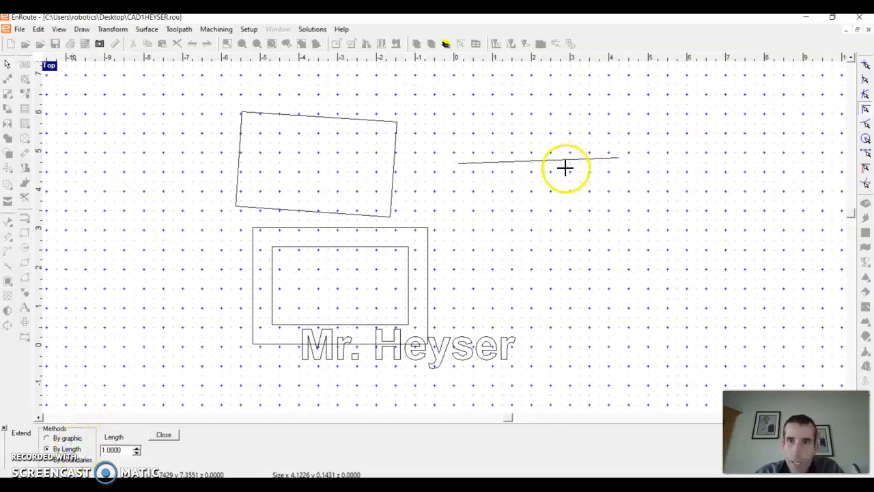
click(616, 153)
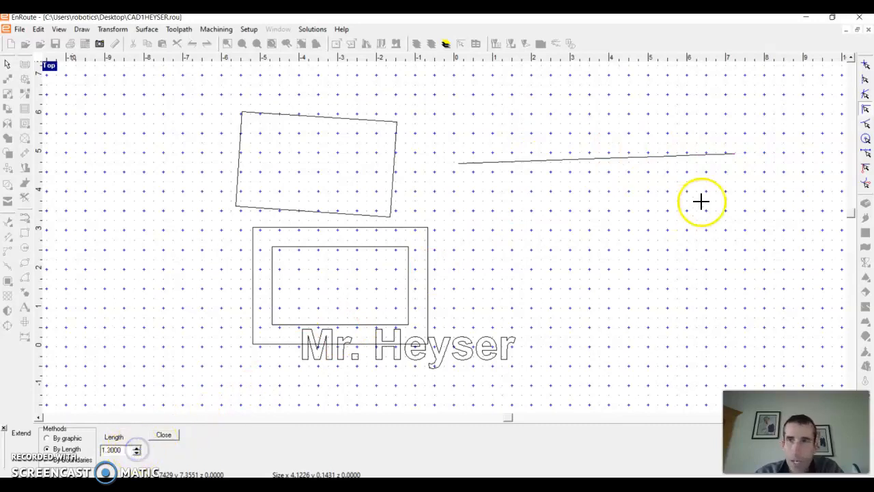
click(771, 156)
right_click(597, 222)
right_click(526, 186)
Move the extended line so it crosses both slanted sides of the tilted rectangle, then deselect it.
click(552, 172)
drag(675, 172, 355, 175)
click(451, 140)
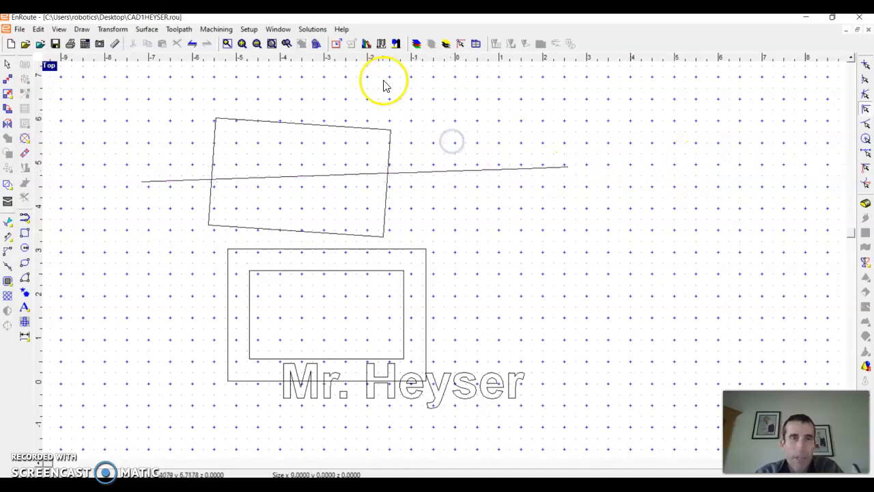